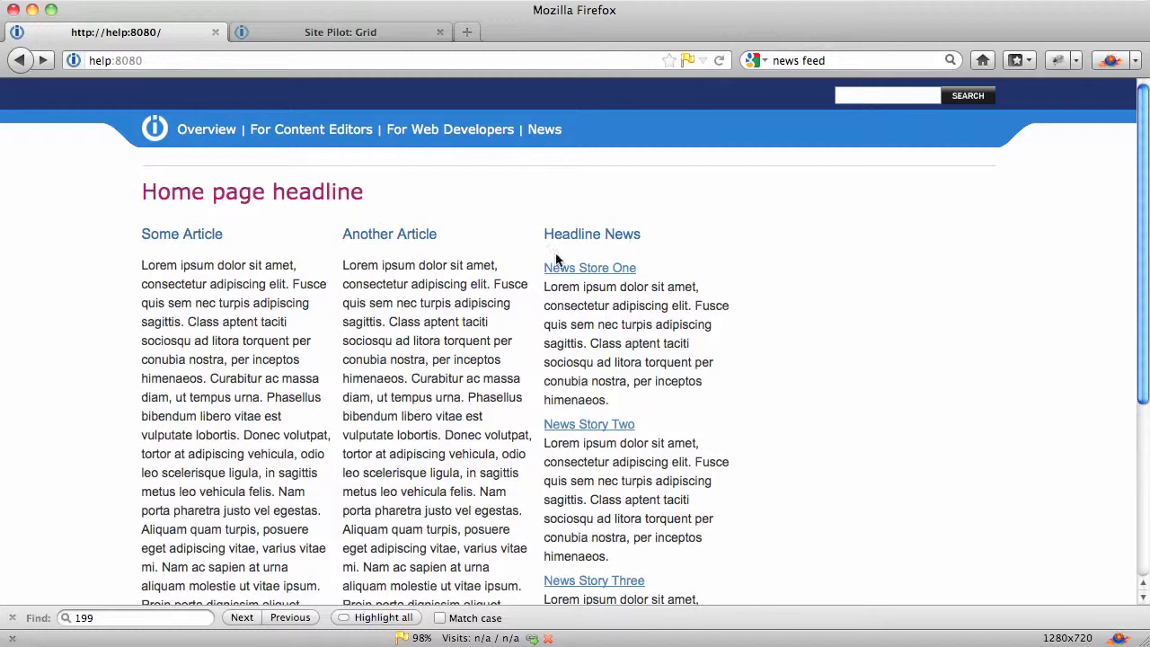
# Step: Review the home page's Headline News column and the full news listing behind its More link
pyautogui.scroll(-3, 624, 321)
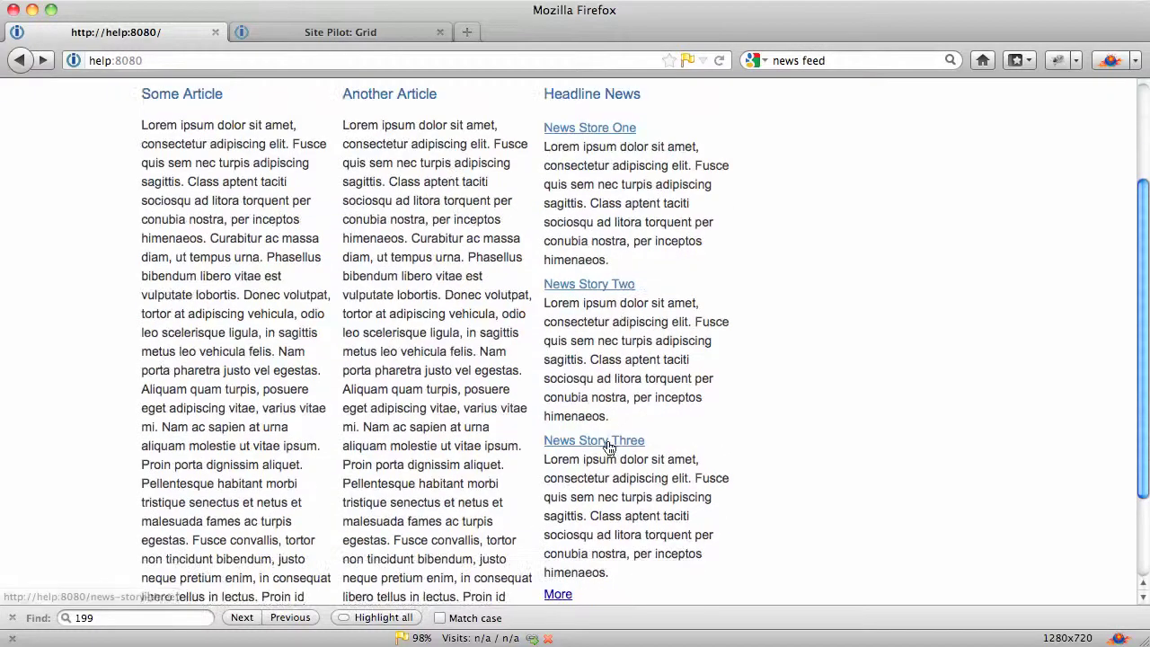
pyautogui.click(557, 595)
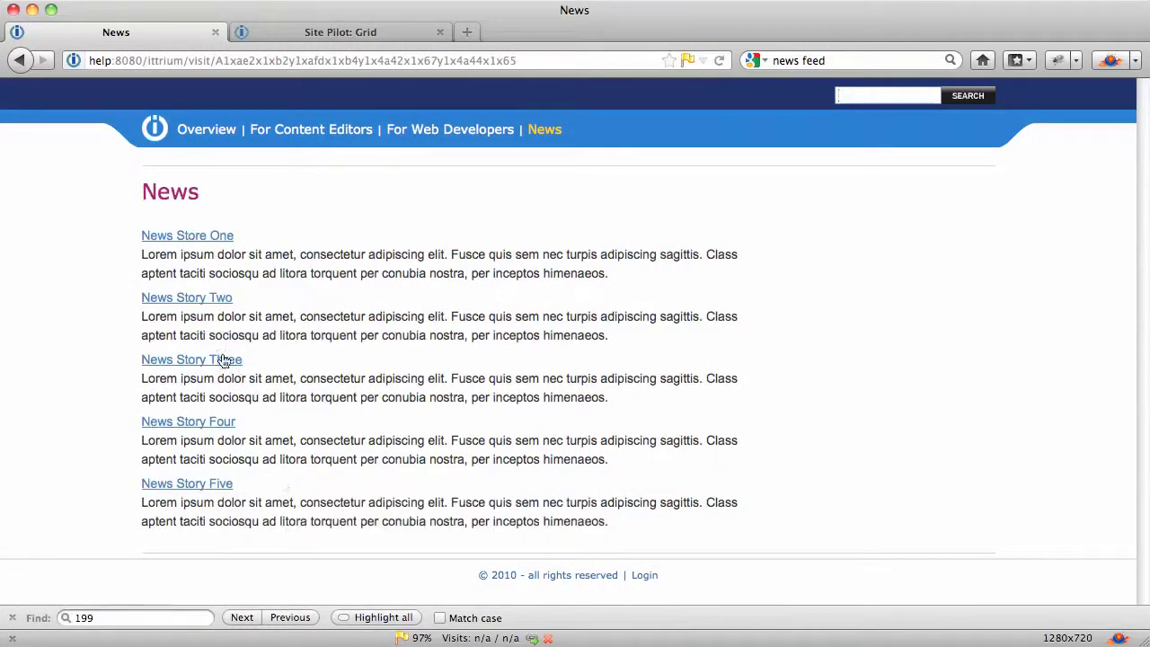
pyautogui.click(151, 132)
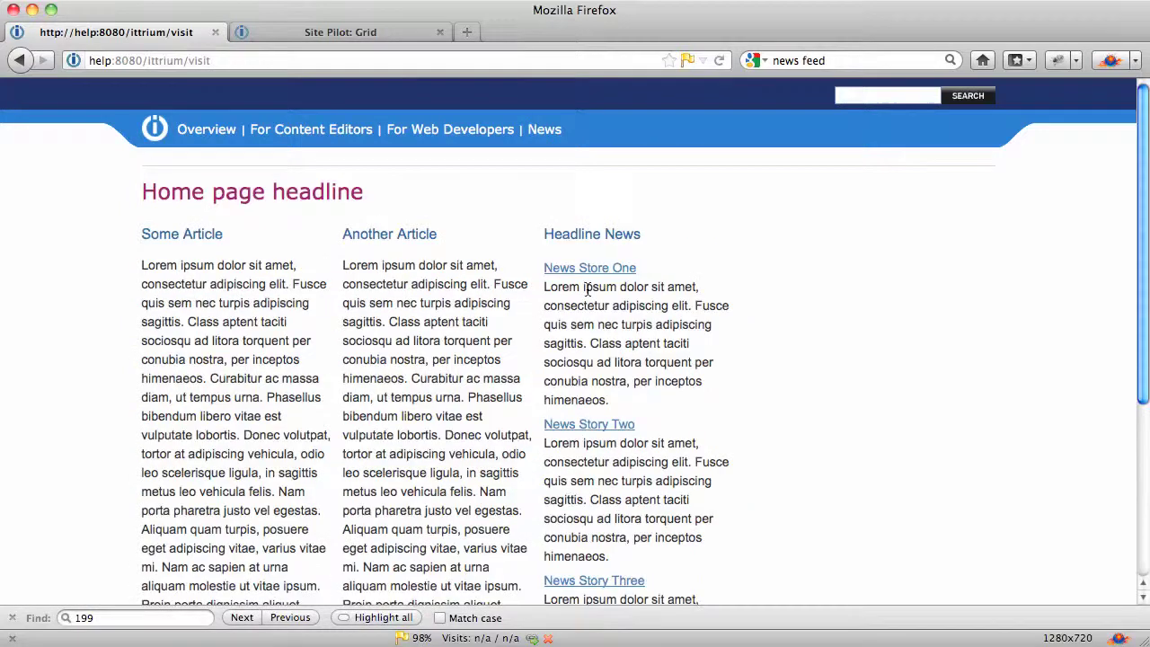
pyautogui.scroll(-2, 518, 300)
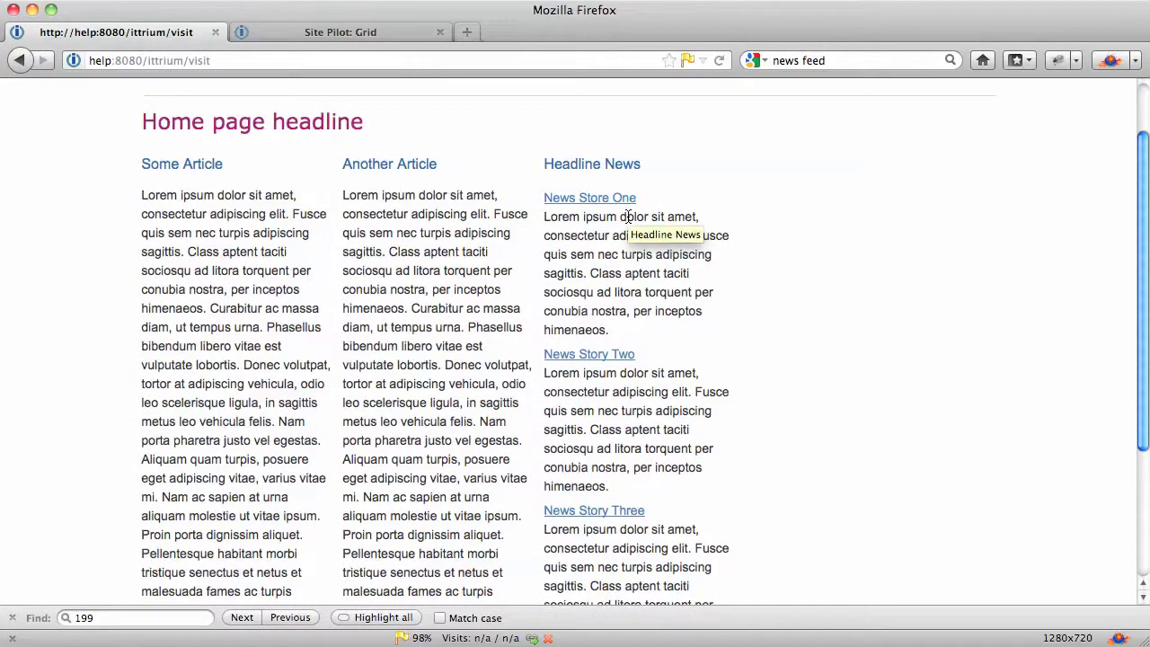
pyautogui.moveTo(609, 204)
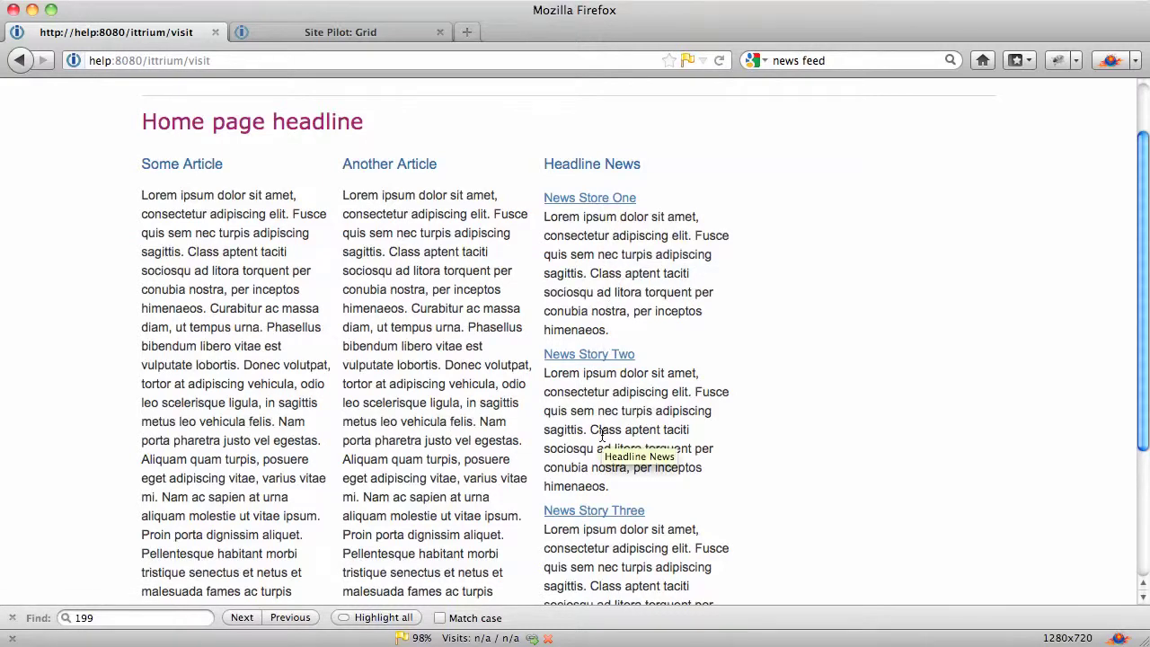
pyautogui.scroll(-1, 611, 429)
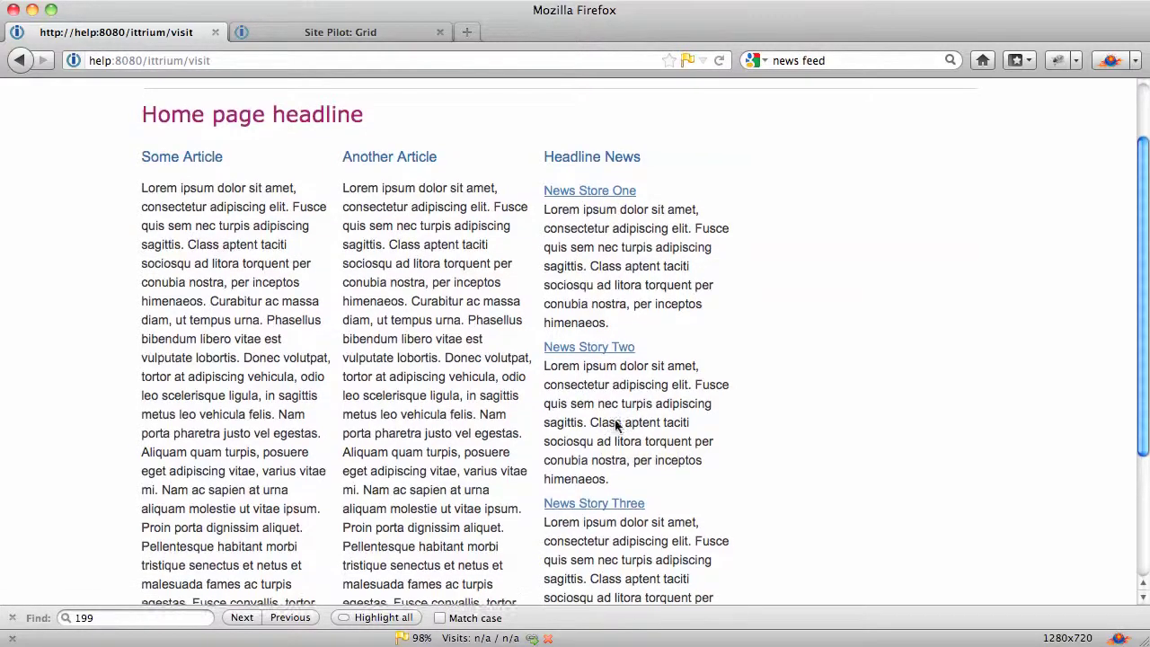
pyautogui.moveTo(1137, 297); pyautogui.dragTo(1137, 214)
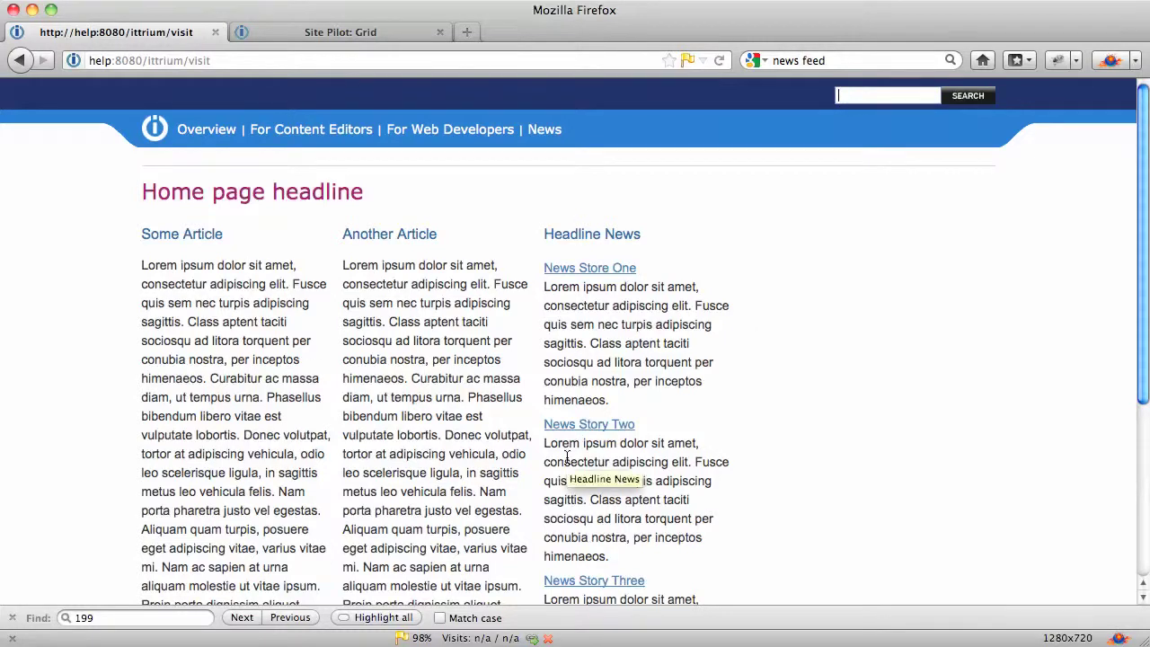
# Step: Switch to Site Pilot and compare the Grid items under Home (help) > Introduction with the columns on the live home page
pyautogui.click(328, 33)
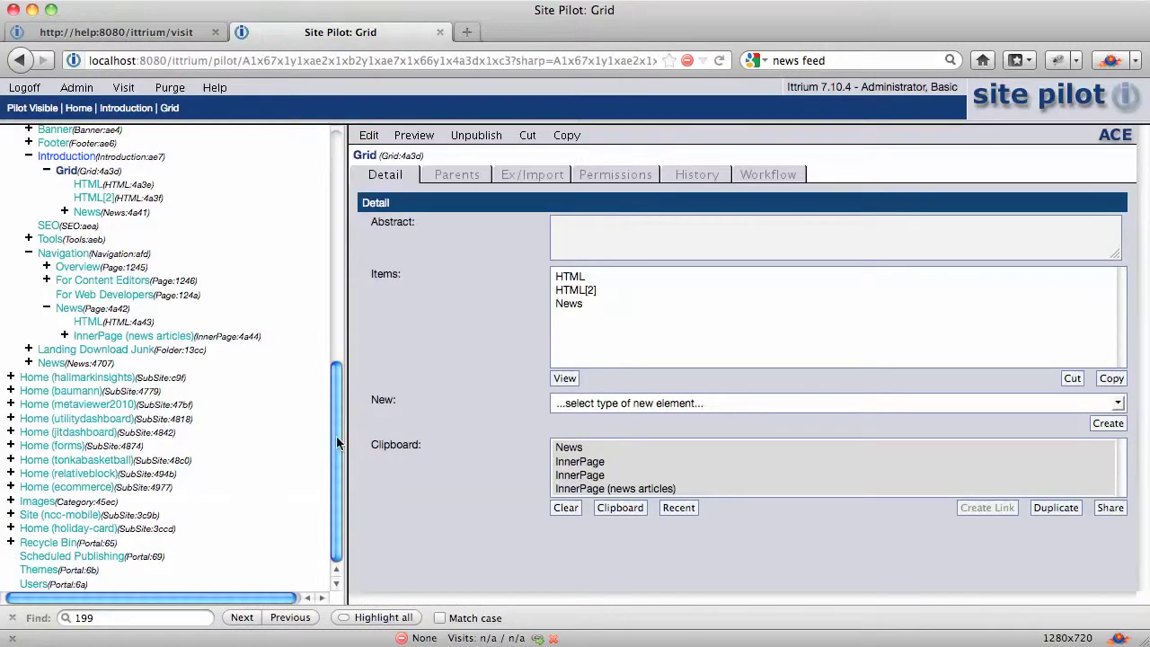
pyautogui.moveTo(332, 430); pyautogui.dragTo(341, 350)
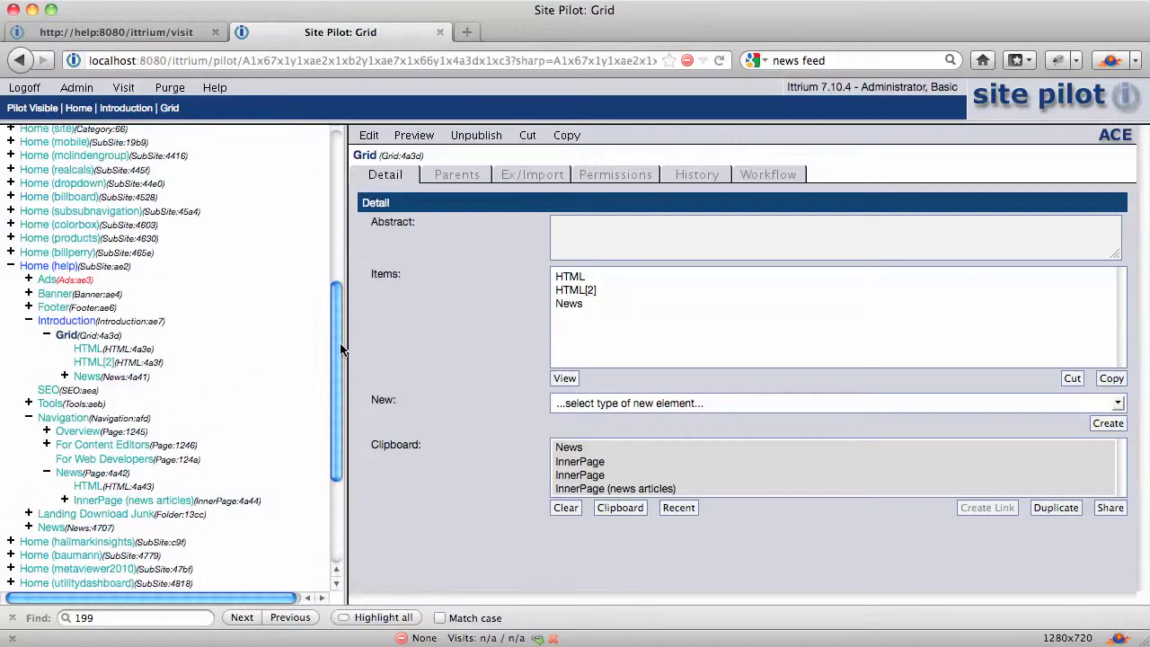
pyautogui.scroll(-1, 157, 353)
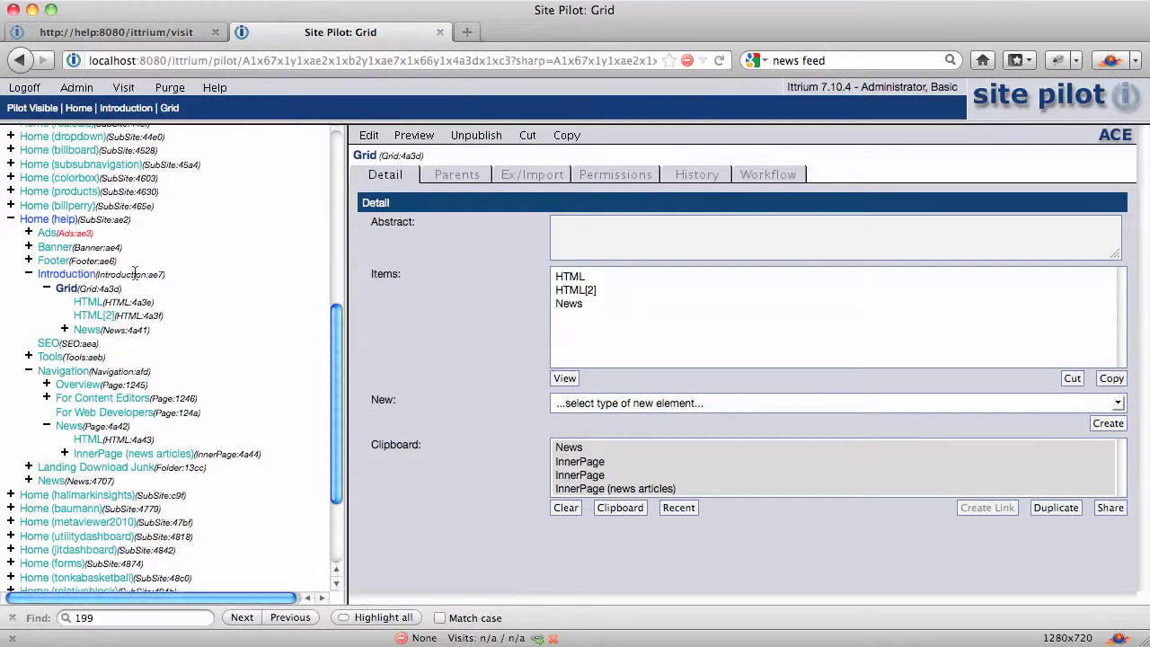
pyautogui.click(112, 33)
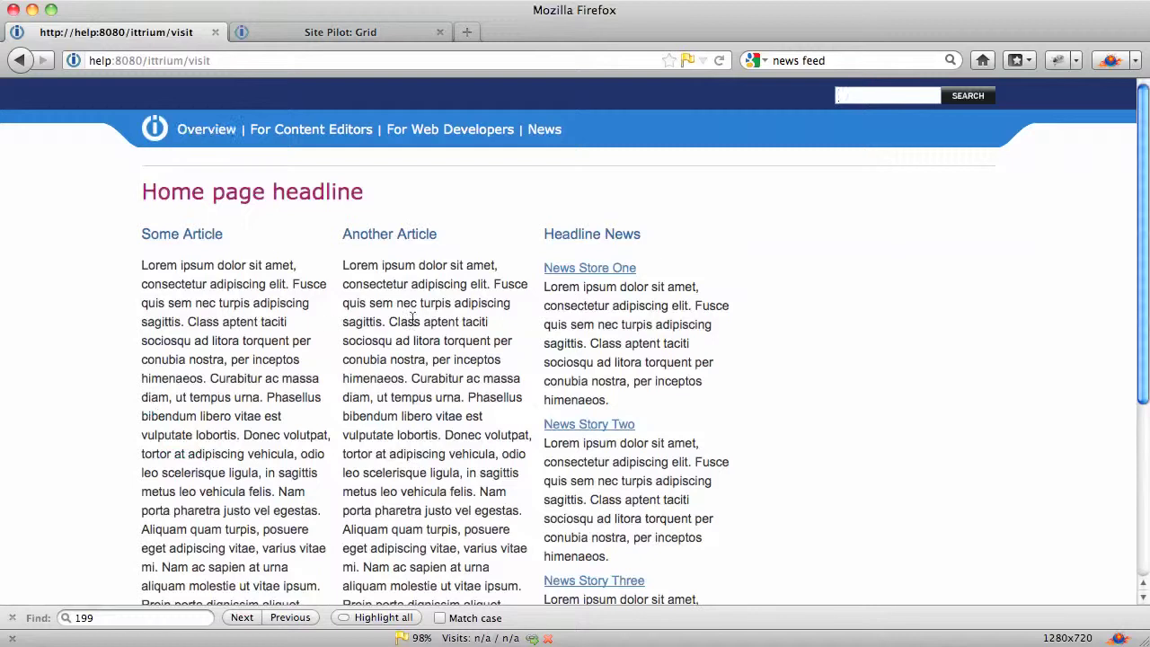
pyautogui.click(351, 31)
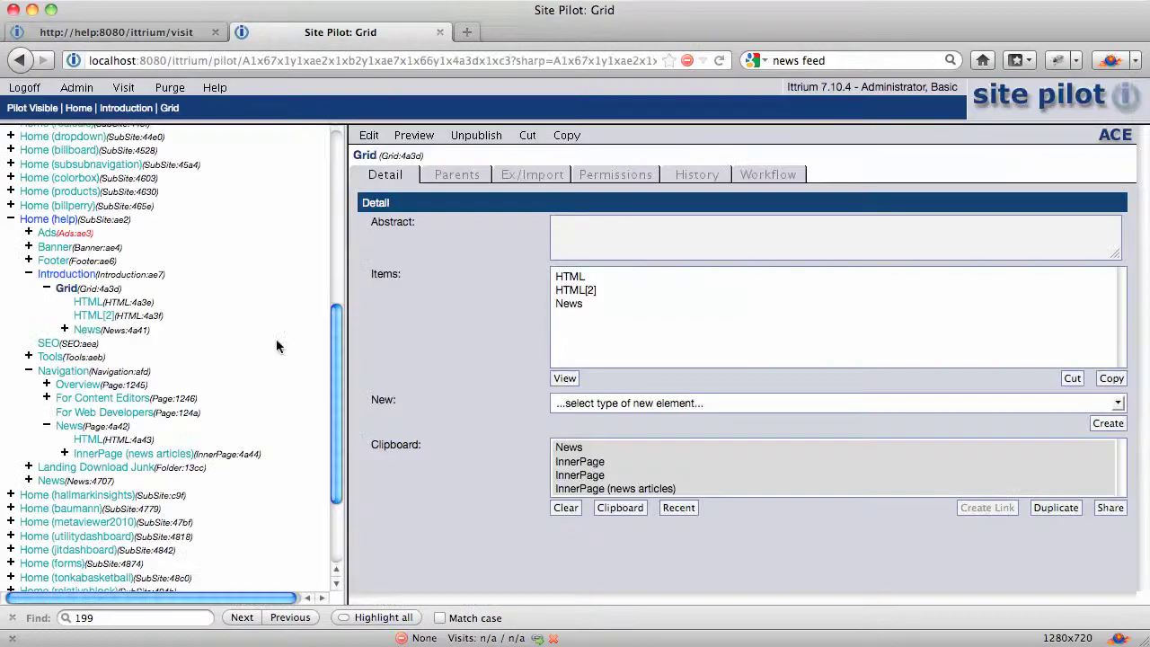
pyautogui.doubleClick(109, 332)
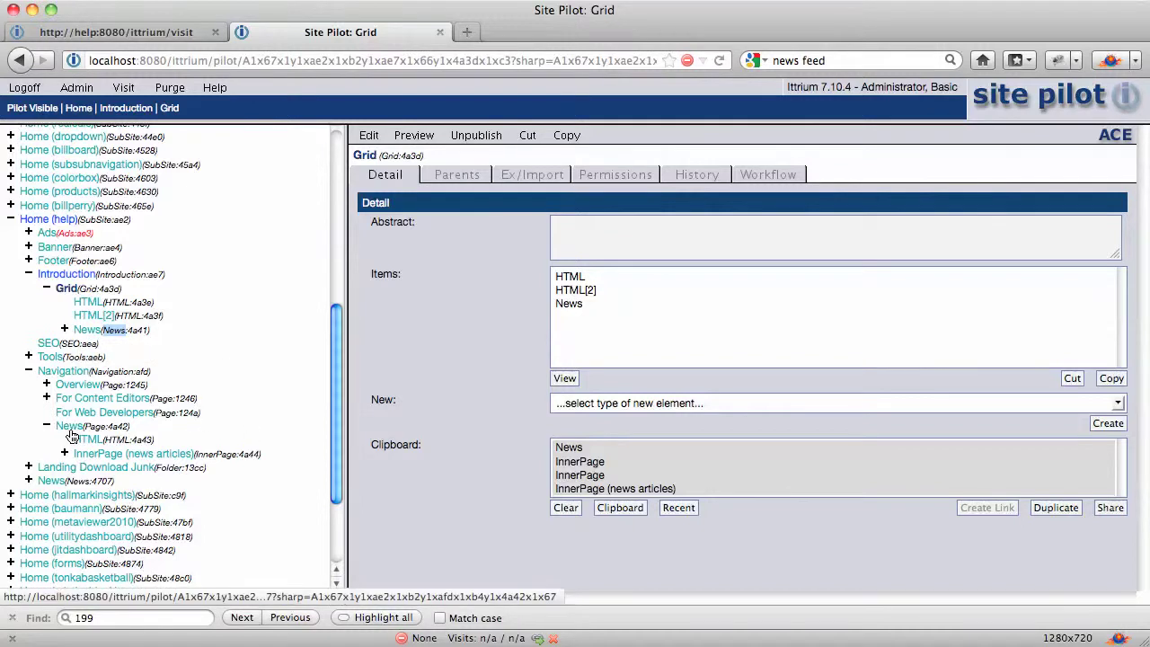
# Step: View the live site's News page and expand InnerPage (news articles) under Navigation > News in the Site Pilot tree
pyautogui.click(165, 32)
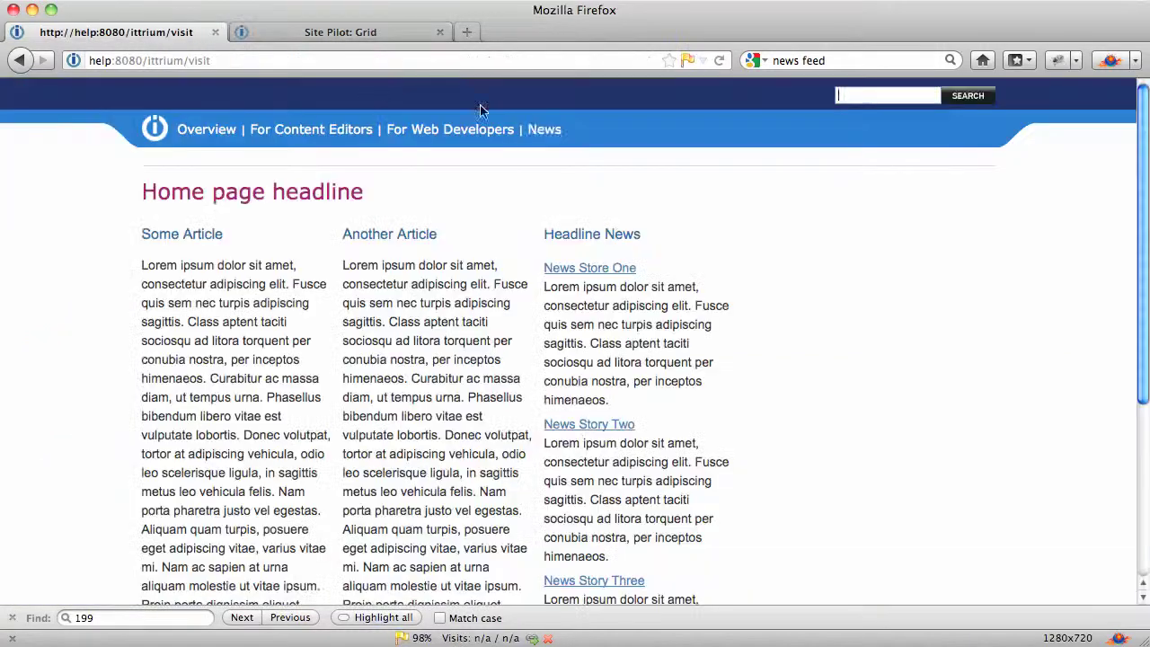
pyautogui.click(547, 131)
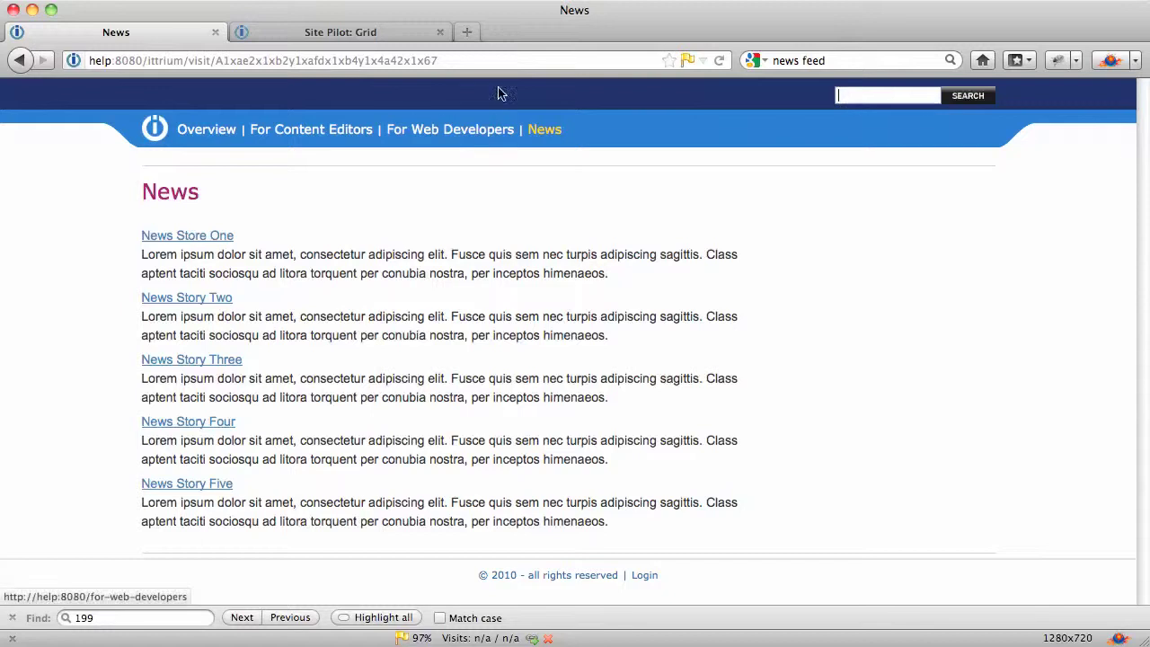
pyautogui.click(382, 36)
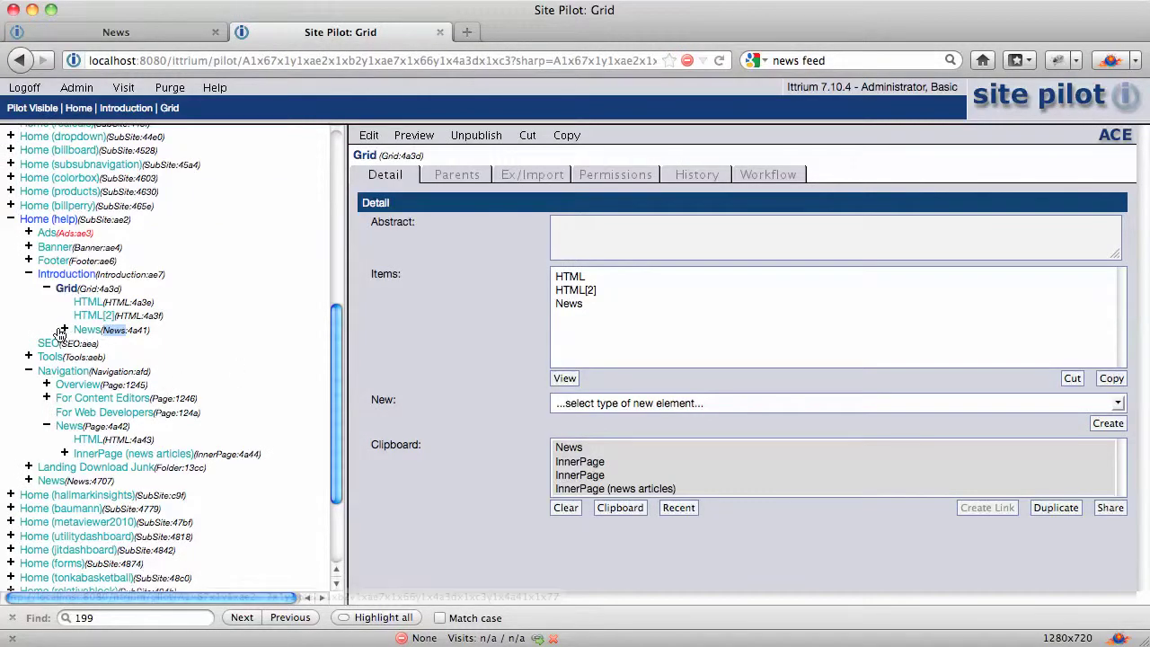
pyautogui.click(65, 456)
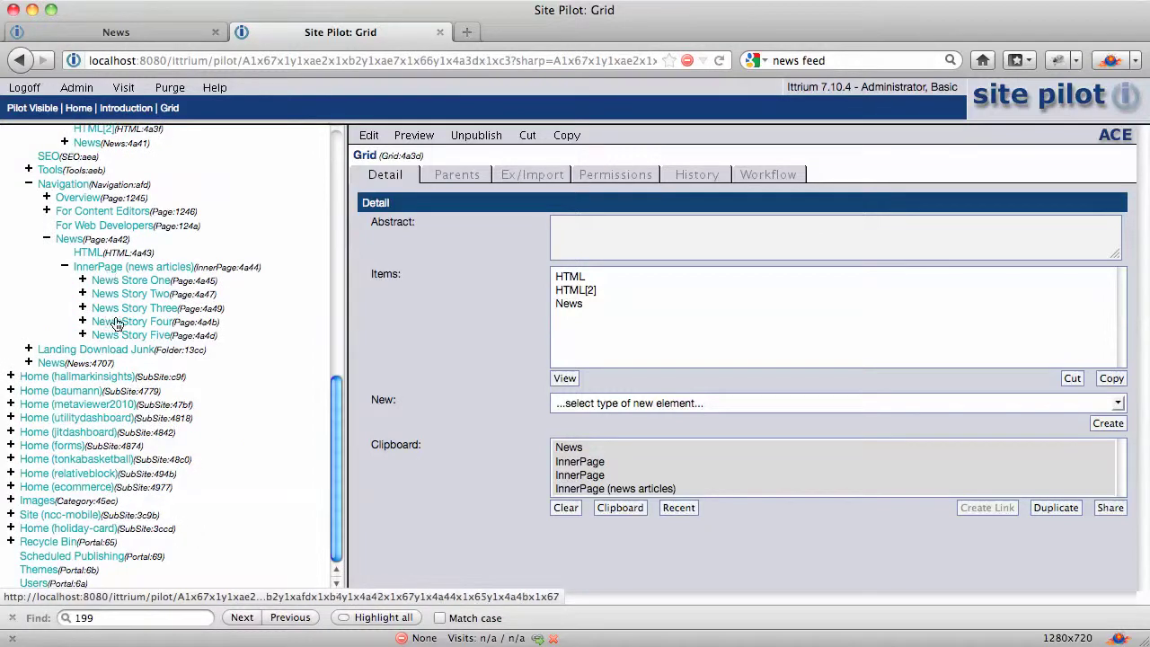
# Step: Expand the News element inside the Introduction Grid and examine its JumpLink to the news articles
pyautogui.moveTo(338, 402); pyautogui.dragTo(341, 317)
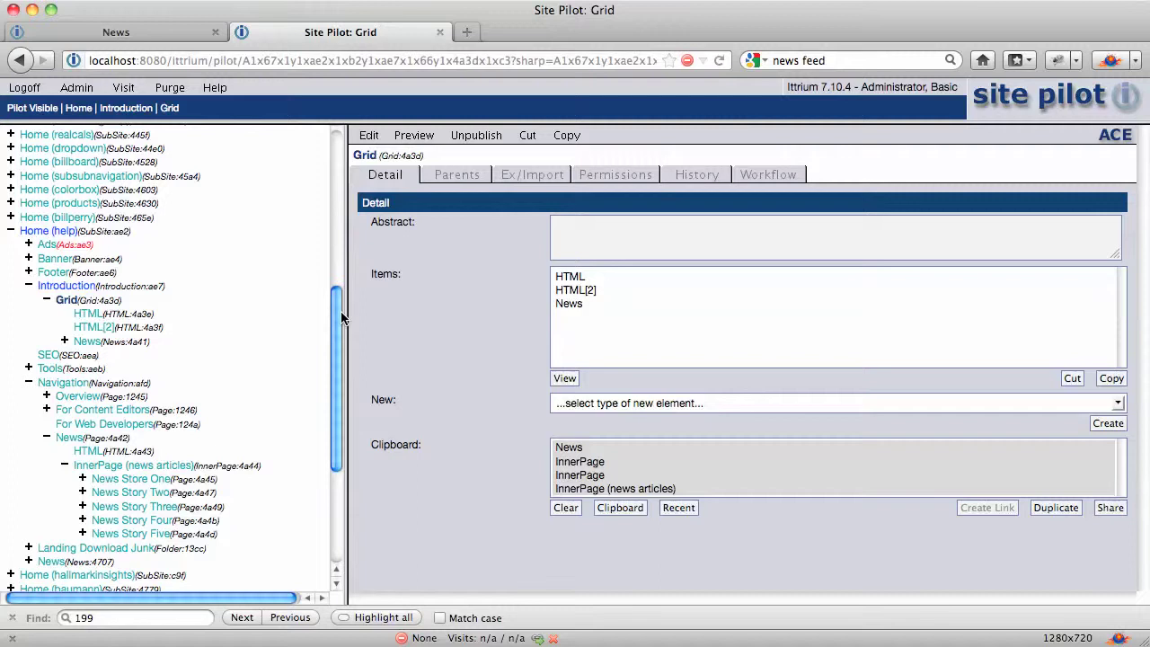
pyautogui.click(64, 341)
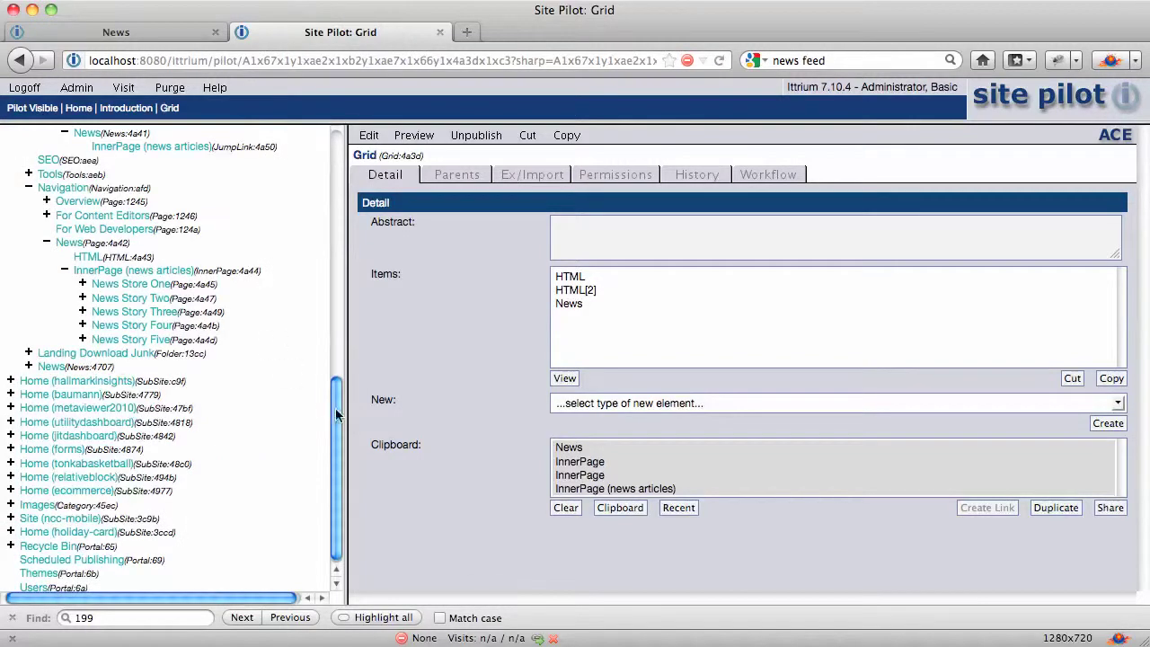
pyautogui.moveTo(337, 418); pyautogui.dragTo(339, 367)
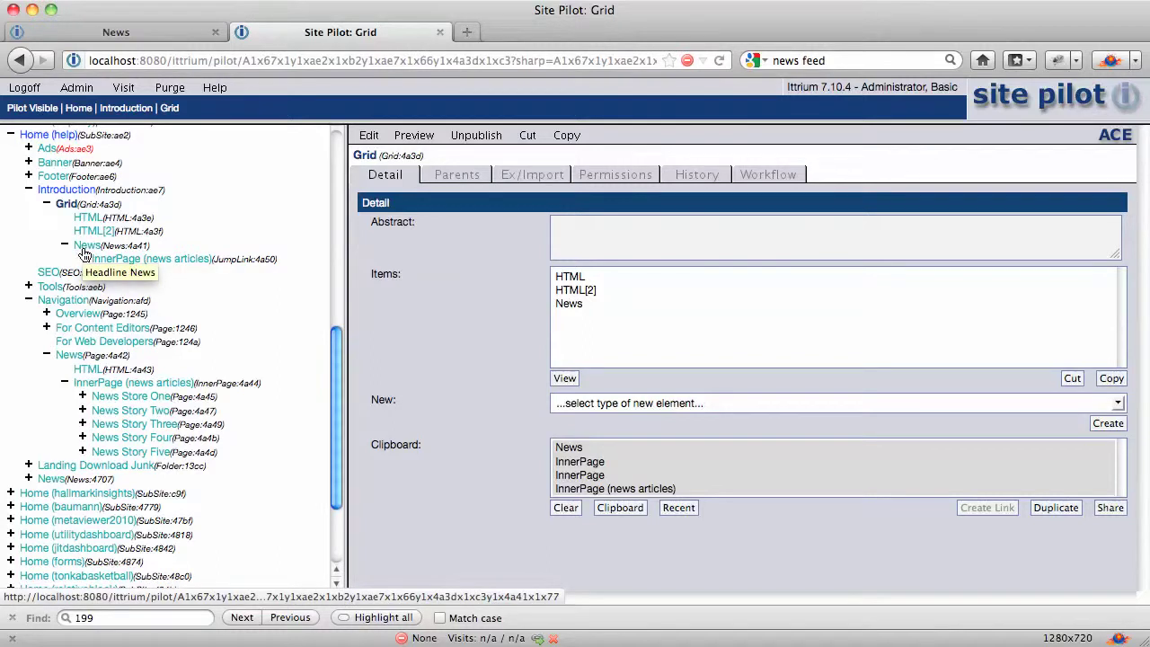
pyautogui.moveTo(214, 261); pyautogui.dragTo(248, 264)
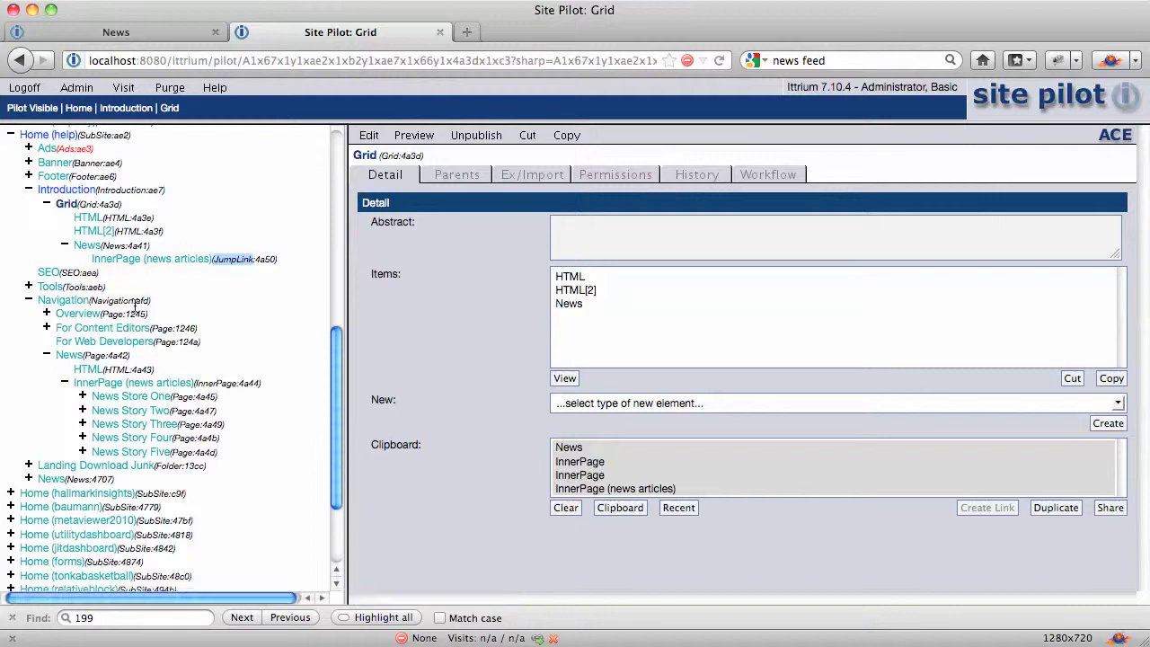
# Step: View the Headline News element's details, return to its parent Grid and check which element types the Grid can create
pyautogui.click(88, 245)
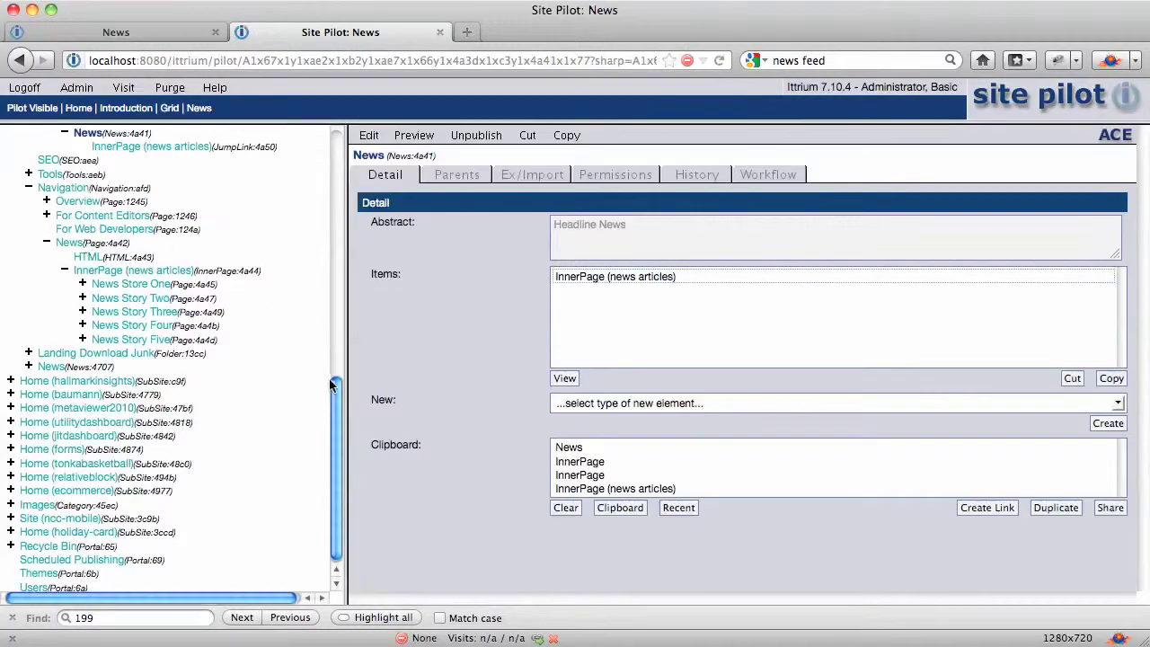
pyautogui.moveTo(330, 385); pyautogui.dragTo(318, 318)
pyautogui.click(63, 244)
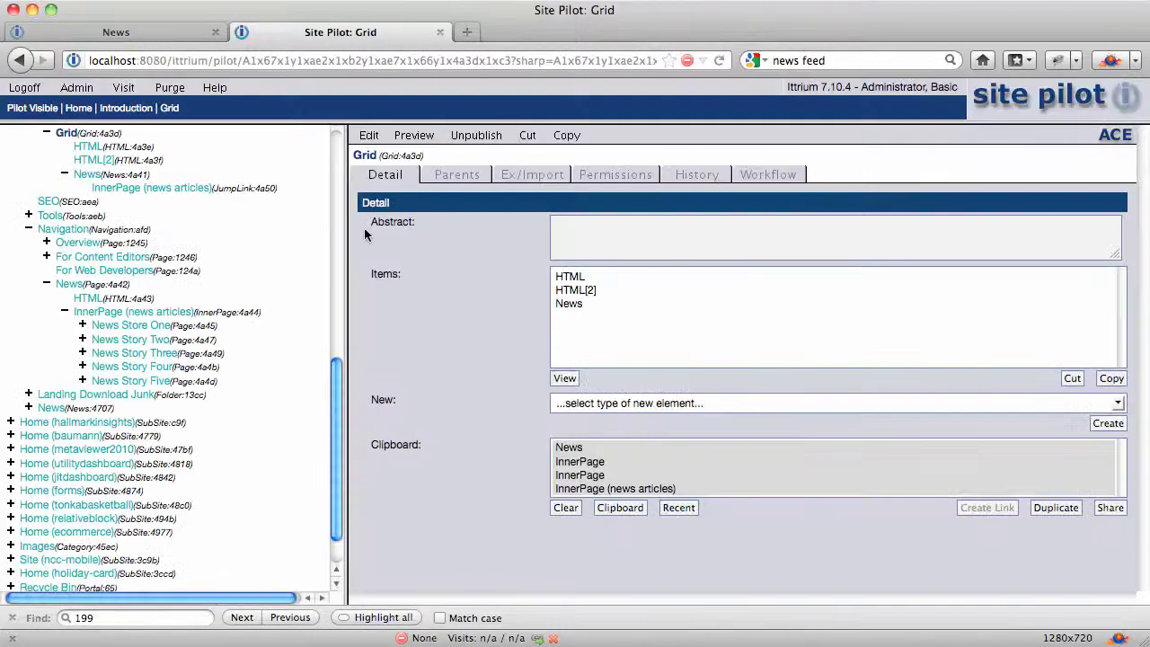
pyautogui.click(592, 403)
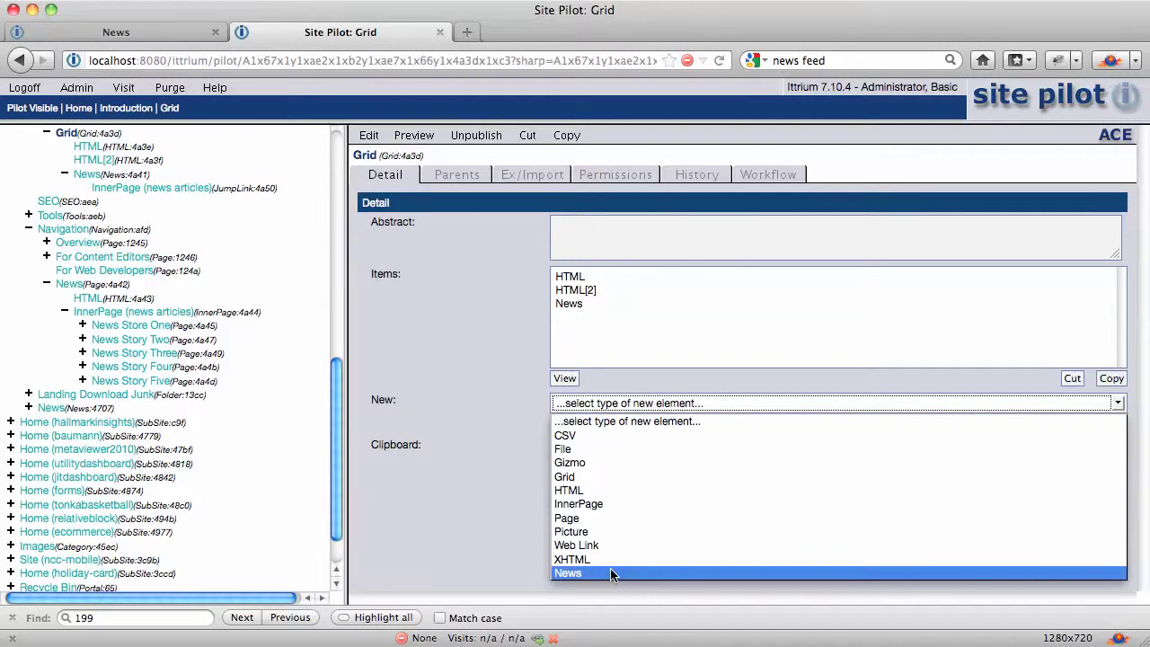
pyautogui.click(82, 175)
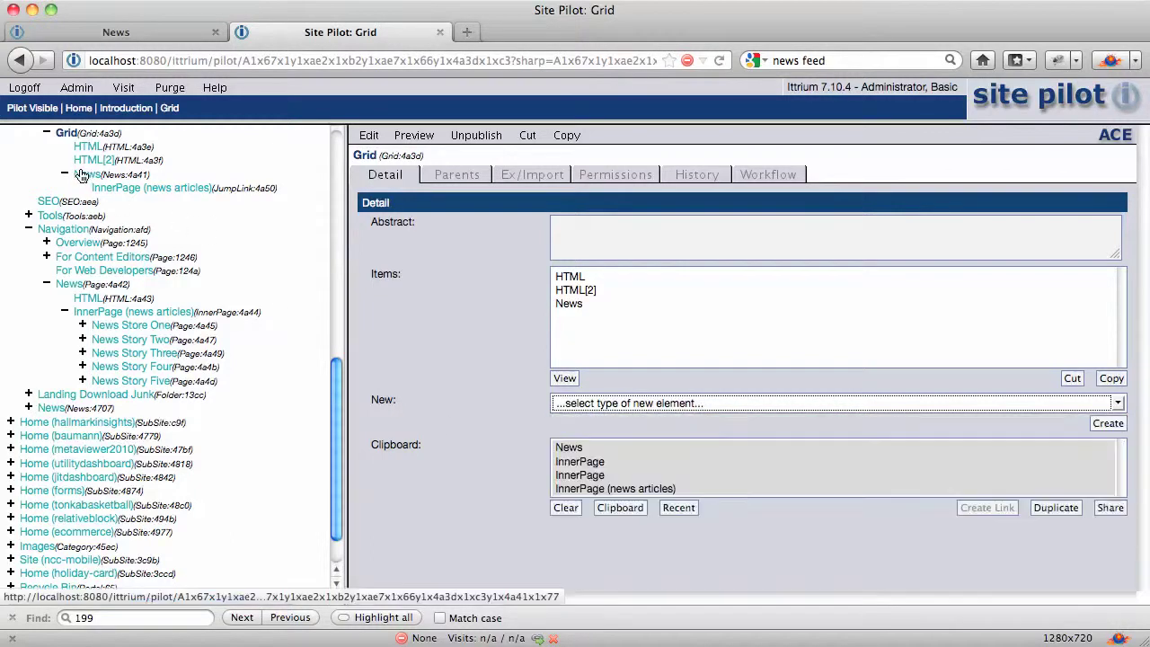
# Step: Open the News element under the Grid and check which new element types it offers, including JumpLink
pyautogui.click(82, 176)
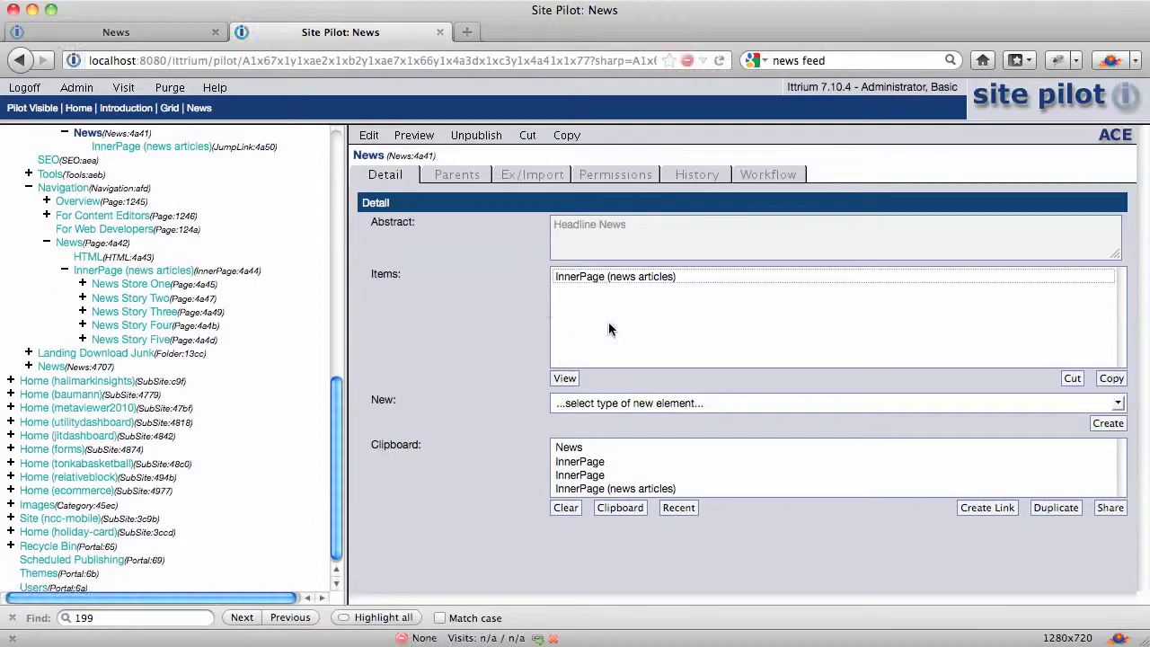
pyautogui.click(633, 406)
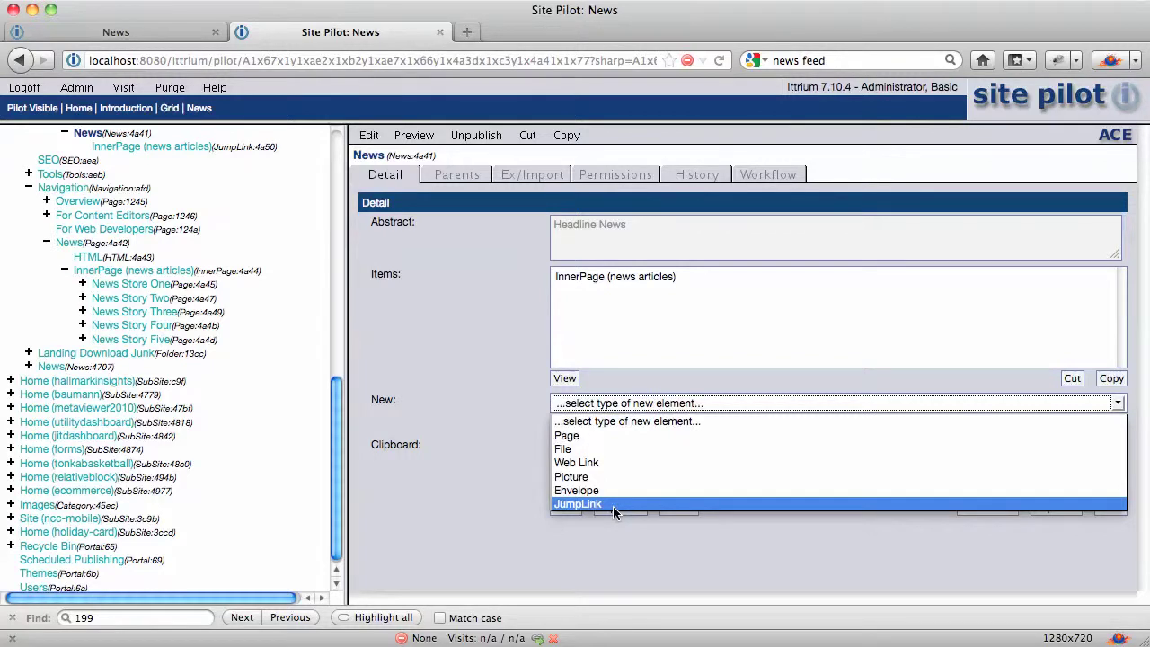
pyautogui.click(340, 420)
# Step: Set InnerPage (news articles) under Navigation > News to insert new items At Beginning and save it
pyautogui.moveTo(341, 420); pyautogui.dragTo(338, 359)
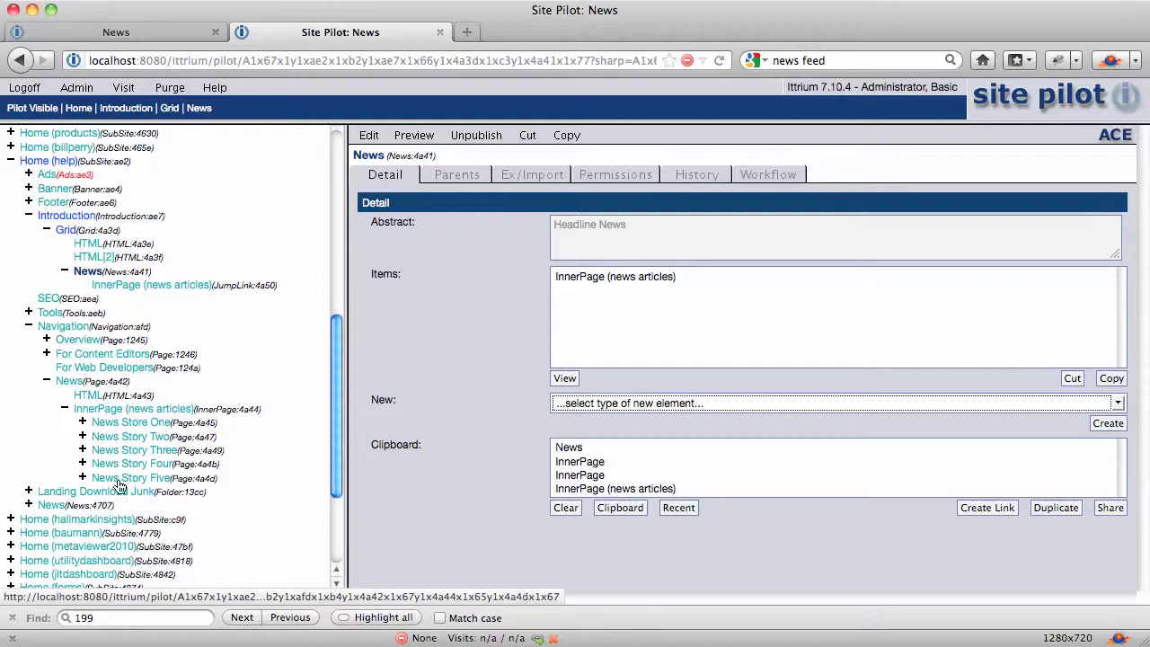
pyautogui.click(115, 411)
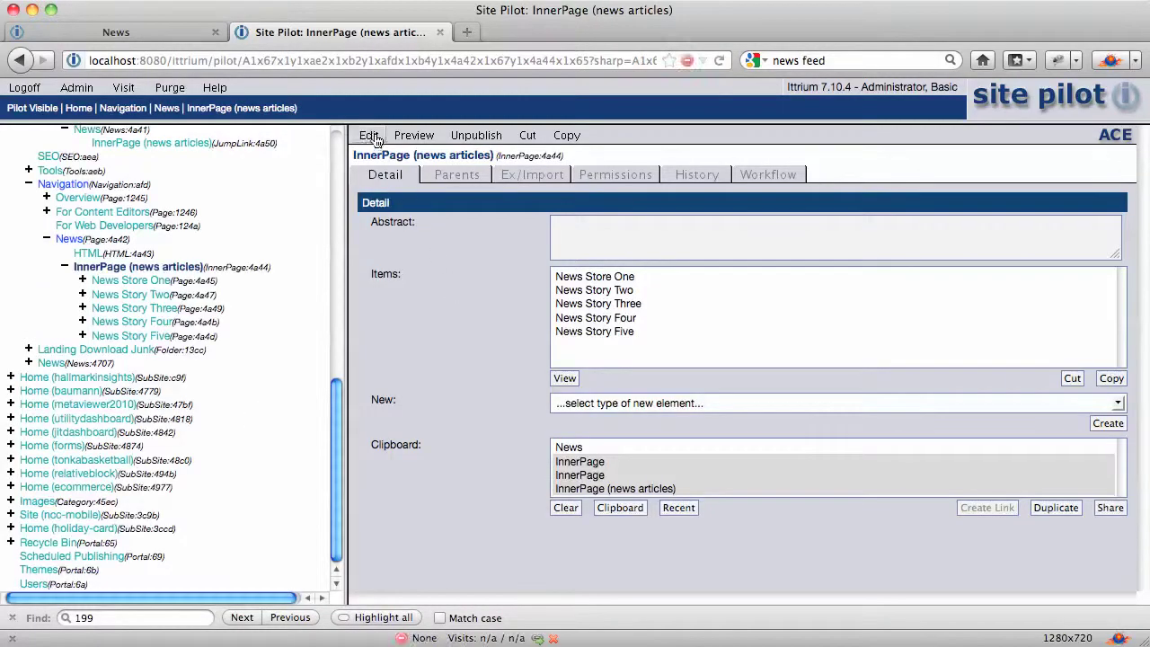
pyautogui.click(374, 136)
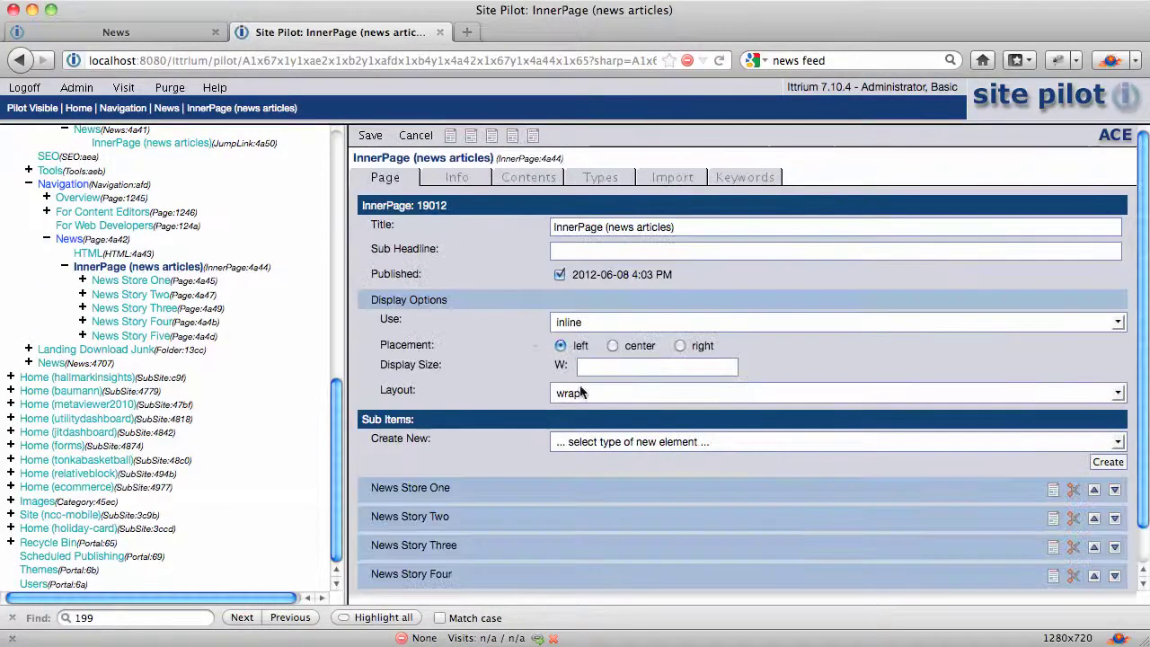
pyautogui.click(459, 180)
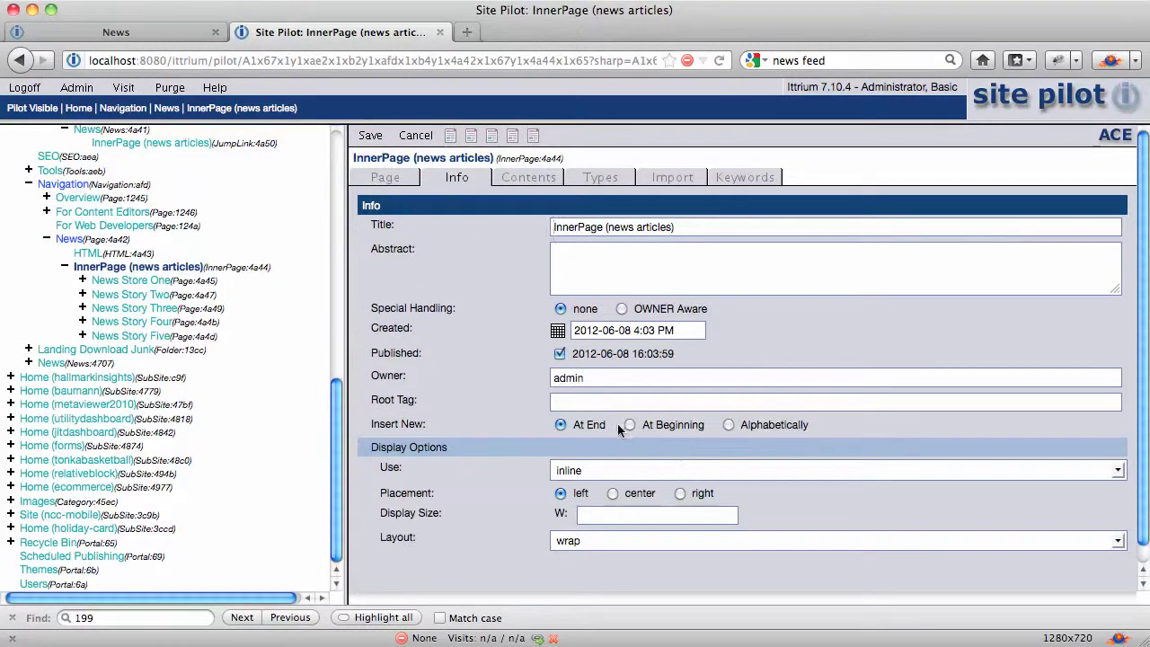
pyautogui.click(630, 425)
pyautogui.click(370, 136)
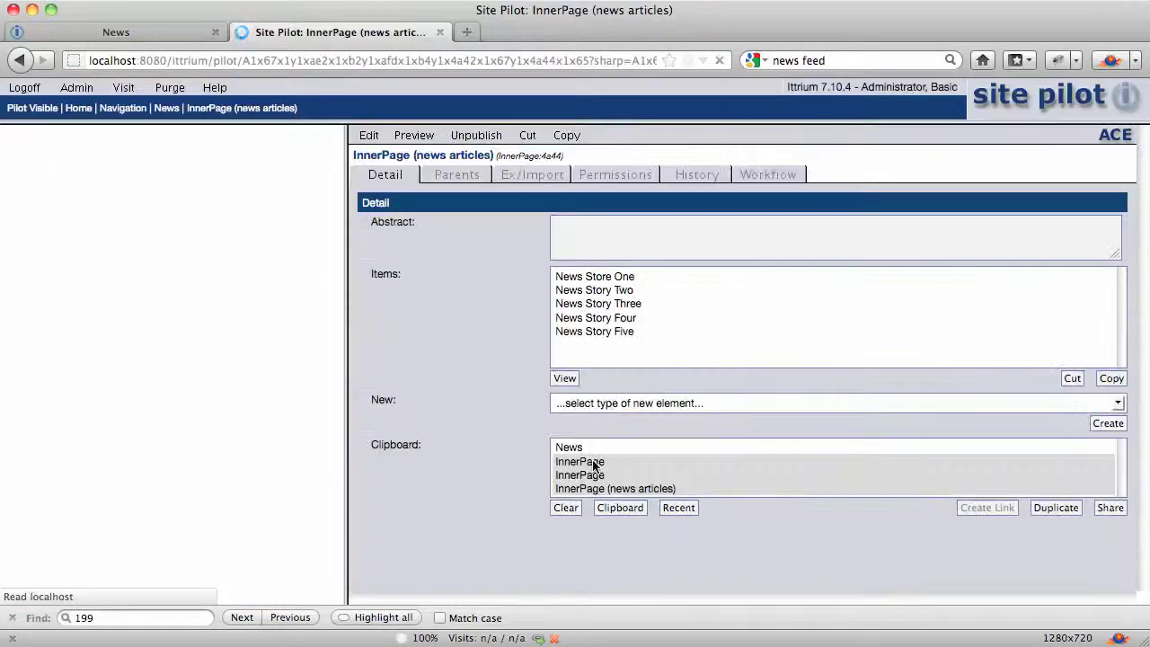
# Step: Create a new Page element inside InnerPage (news articles)
pyautogui.click(605, 404)
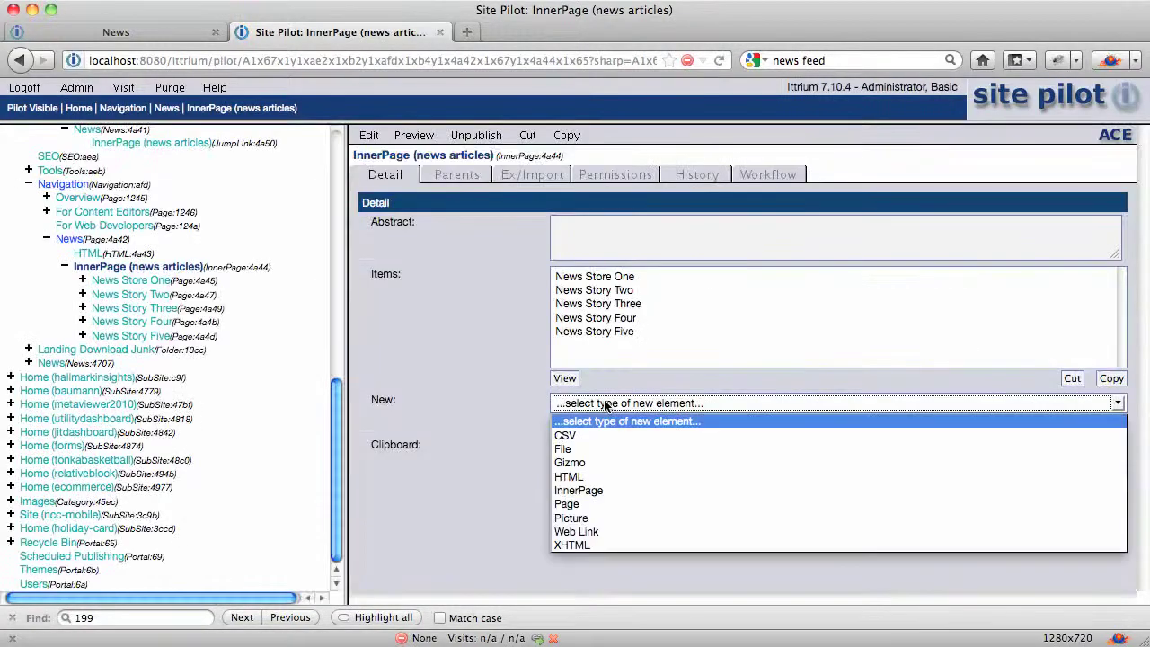
pyautogui.click(597, 503)
pyautogui.click(1104, 425)
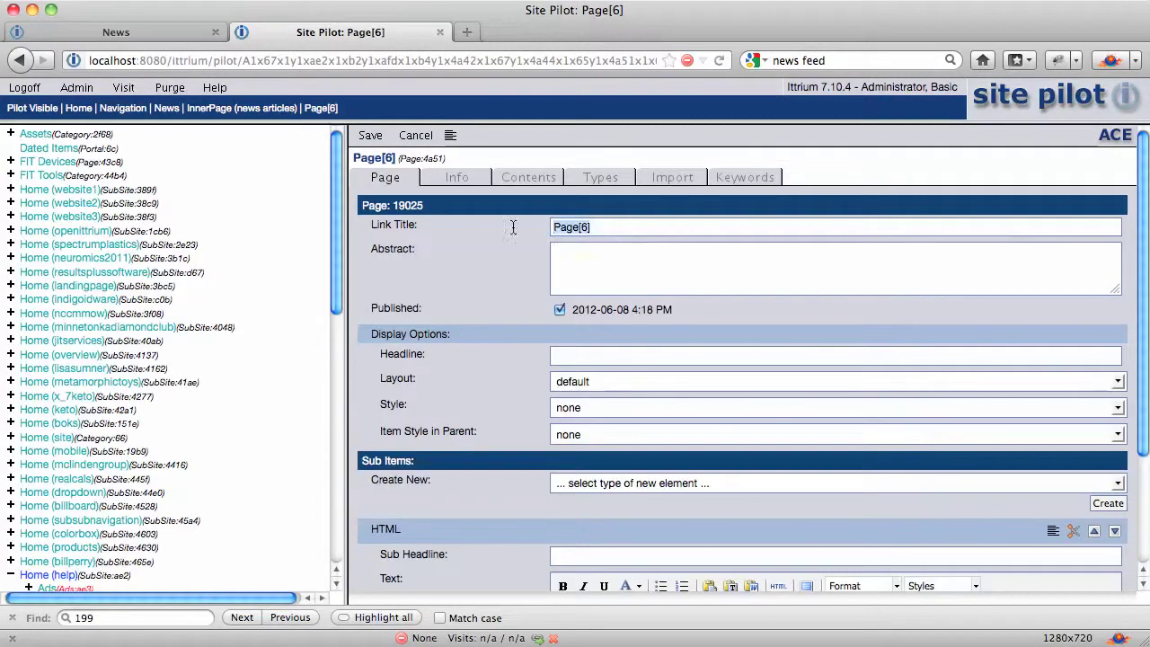
# Step: Set the new page's link title to "News Story 6" and its abstract to "Abstract goes here."
pyautogui.write('News Story 6')
pyautogui.press('Tab')
pyautogui.write('div.HTML h2 {')
pyautogui.press('BackSpace')
pyautogui.press('BackSpace')
pyautogui.press('BackSpace')
pyautogui.press('BackSpace')
pyautogui.press('BackSpace')
pyautogui.press('BackSpace')
pyautogui.press('BackSpace')
pyautogui.press('BackSpace')
pyautogui.press('BackSpace')
pyautogui.press('BackSpace')
pyautogui.press('BackSpace')
pyautogui.press('BackSpace')
pyautogui.press('BackSpace')
pyautogui.write('Abstract goes here.')
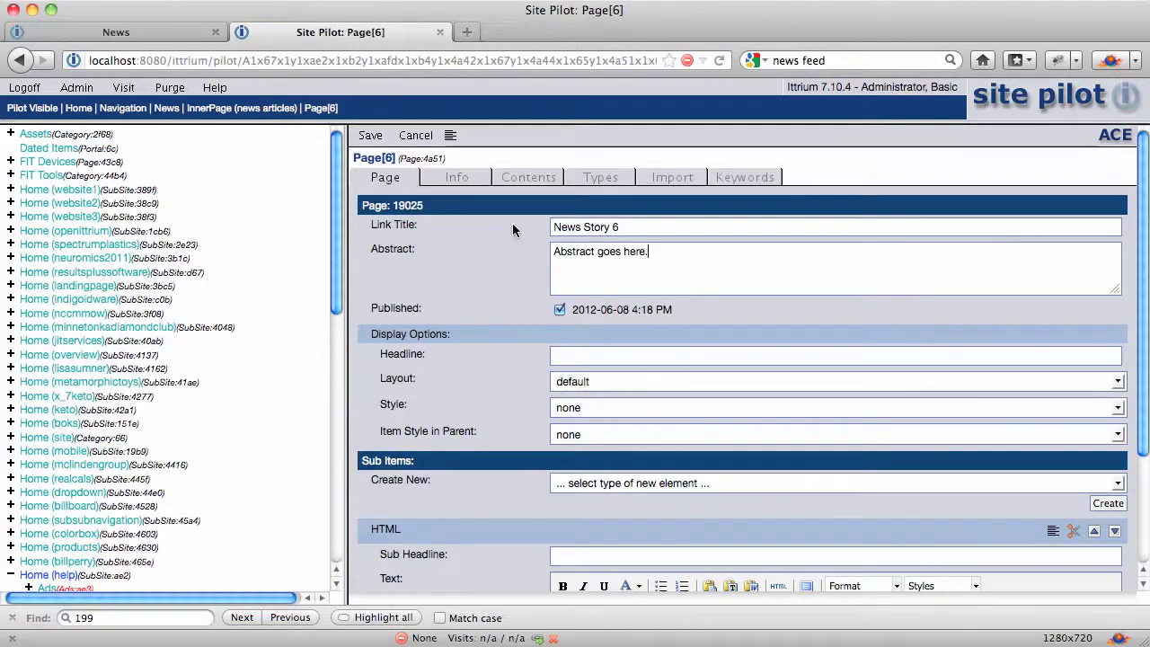
# Step: Save the News Story 6 page and reload the website's home page to check the Headline News column
pyautogui.click(370, 135)
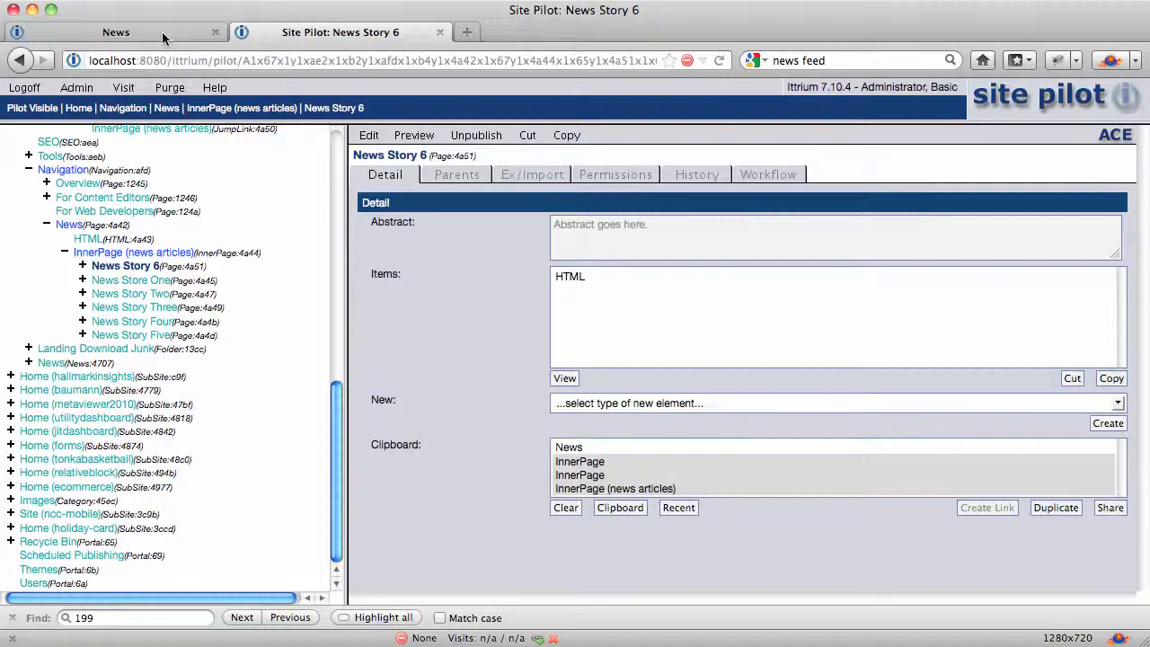
pyautogui.click(162, 37)
pyautogui.click(157, 129)
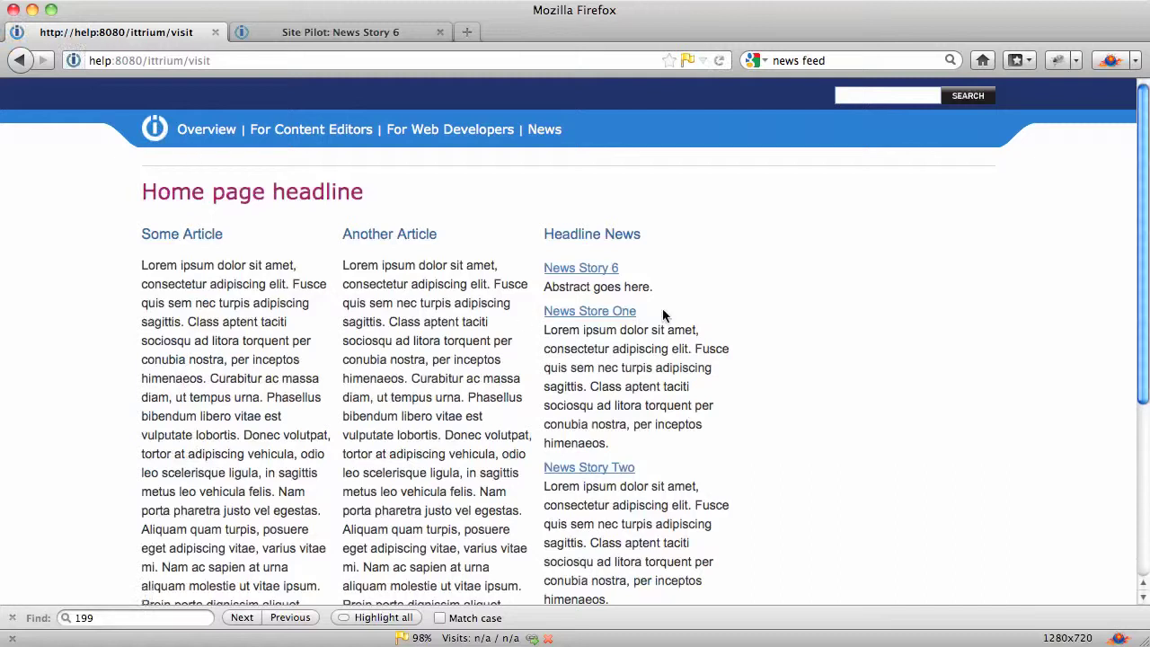
pyautogui.scroll(-1, 606, 337)
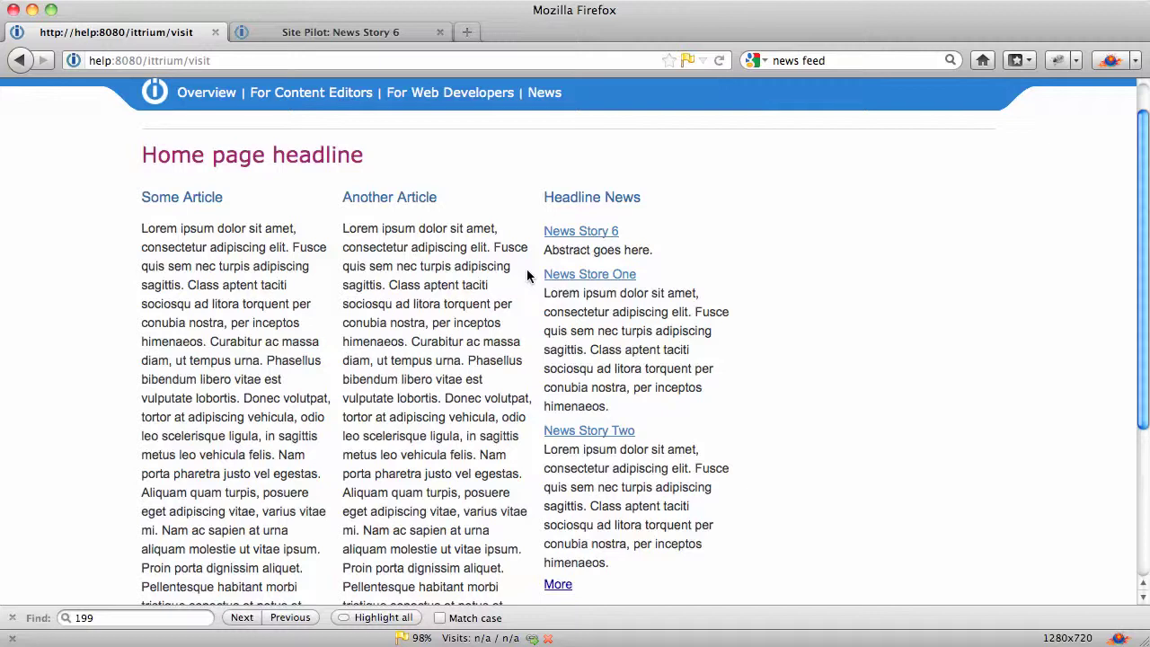
# Step: Move the News element up one place in the contents of the Grid under Home > Introduction, save it, and reload the website's home page
pyautogui.click(333, 33)
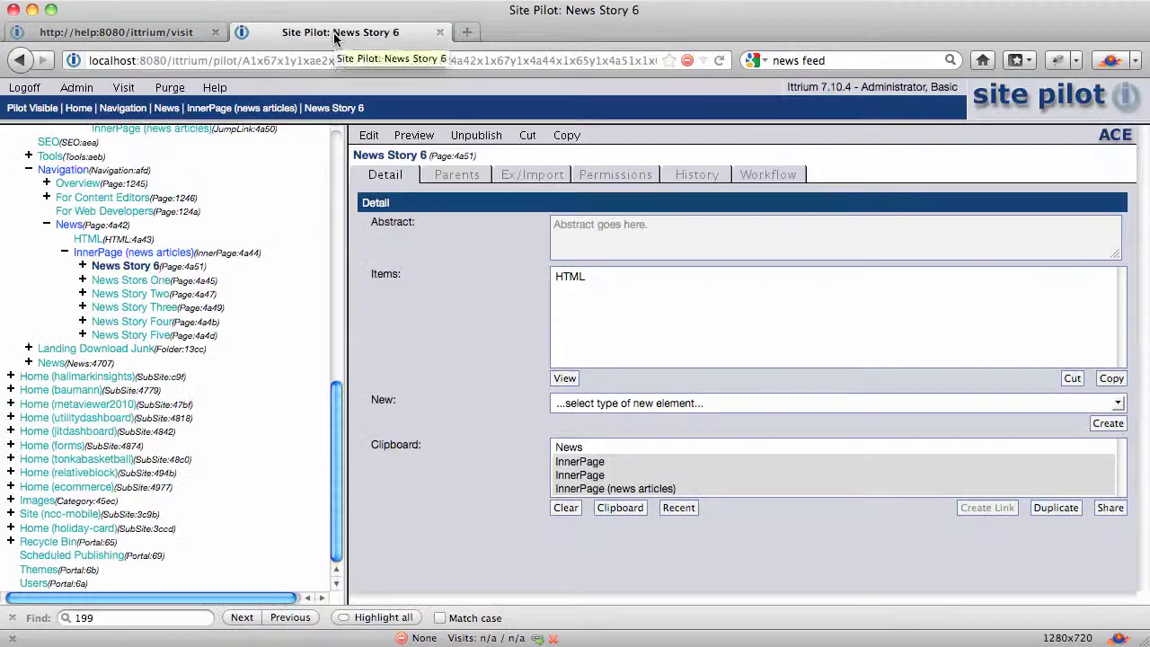
pyautogui.moveTo(336, 409); pyautogui.dragTo(334, 273)
pyautogui.click(68, 383)
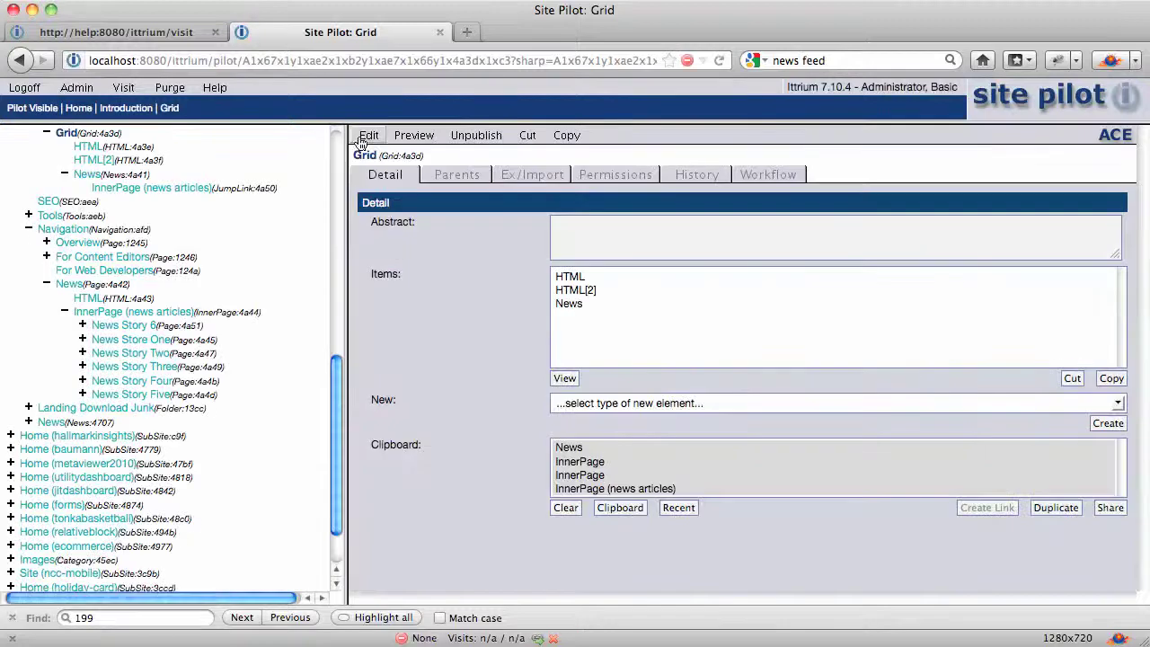
pyautogui.click(369, 134)
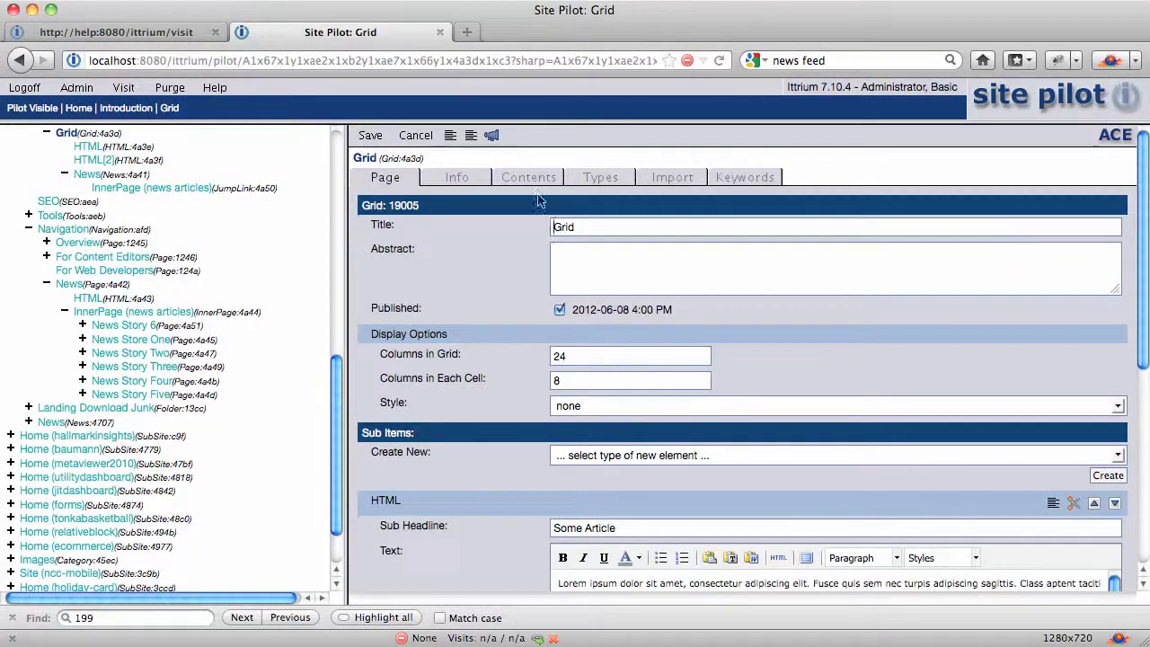
pyautogui.click(530, 177)
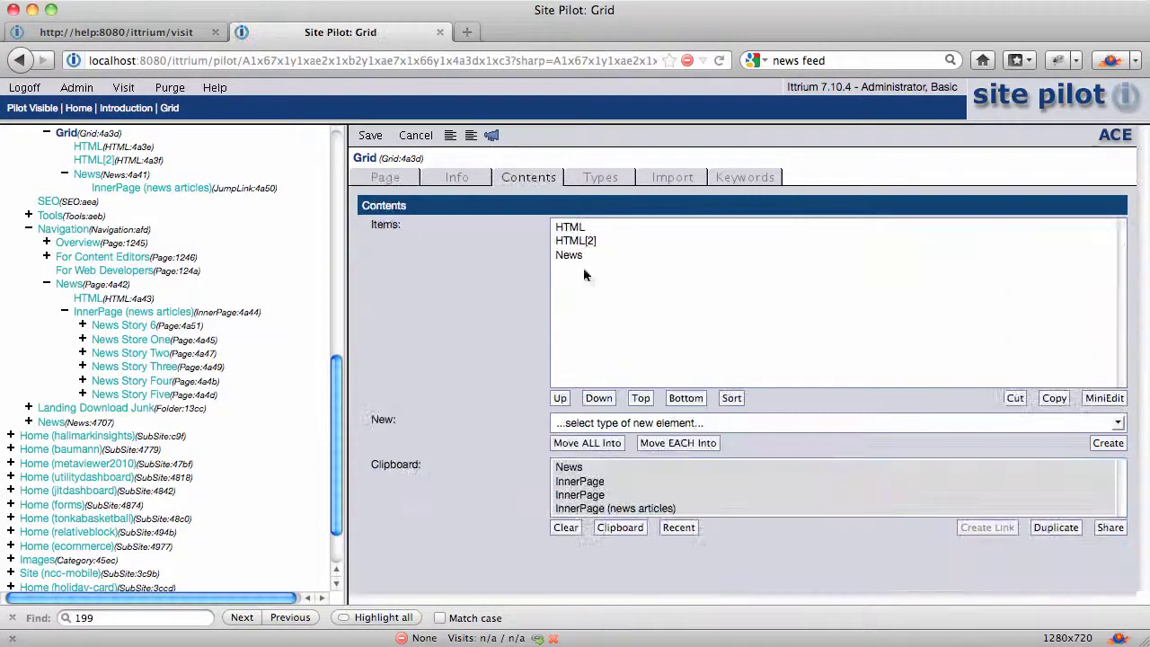
pyautogui.click(574, 255)
pyautogui.click(559, 398)
pyautogui.click(368, 135)
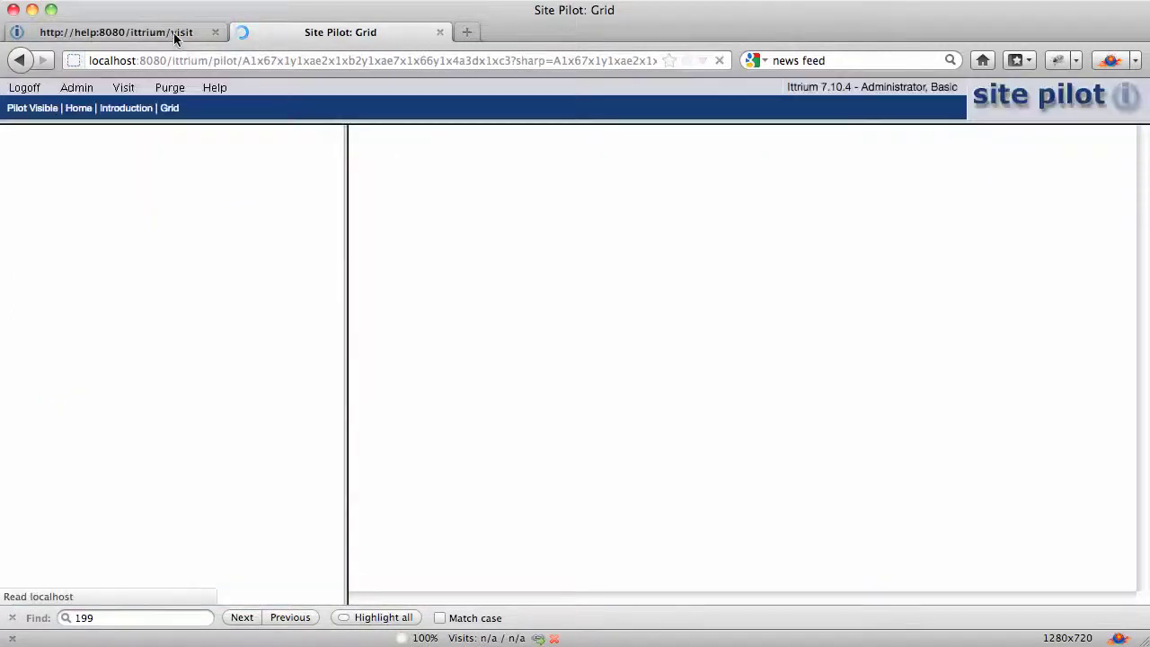
pyautogui.click(174, 32)
pyautogui.click(154, 99)
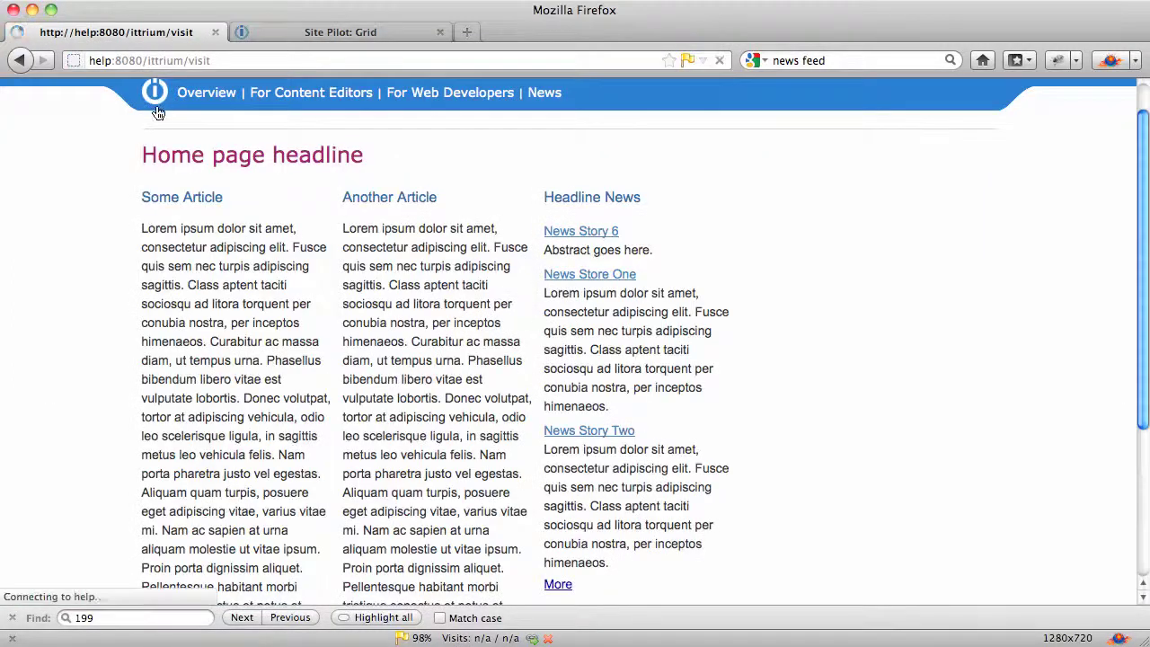